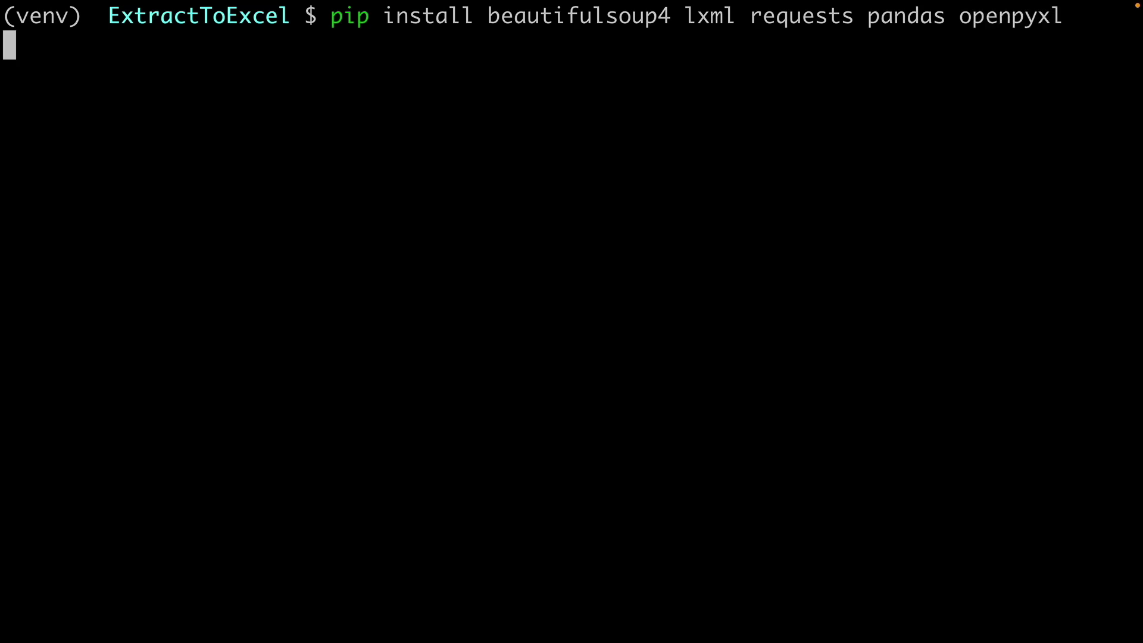
- Run pip install for beautifulsoup4, lxml, requests, pandas and openpyxl in the project venv
key("Return")
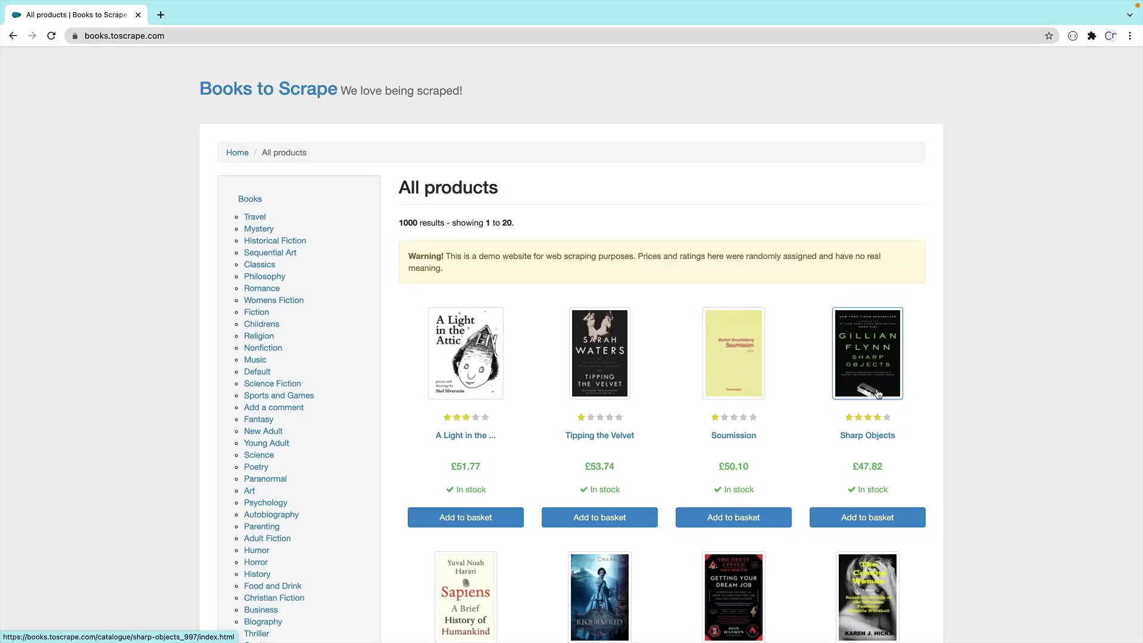
- Open Chrome DevTools and inspect the first book's product card on books.toscrape.com
key("F12")
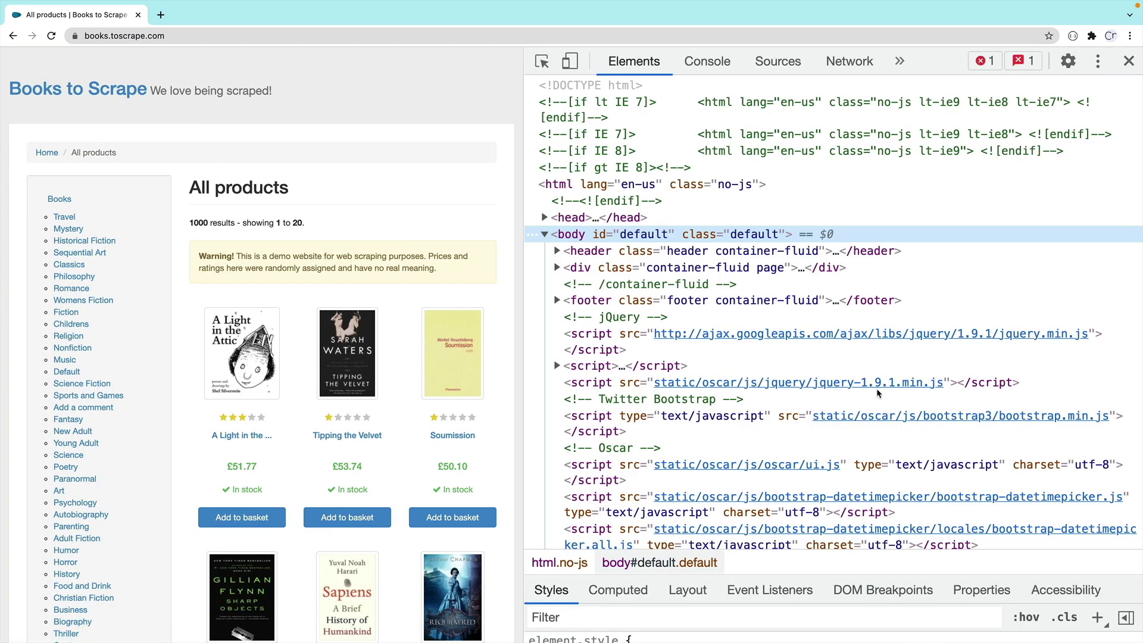
key("ctrl+shift+c")
left_click(242, 375)
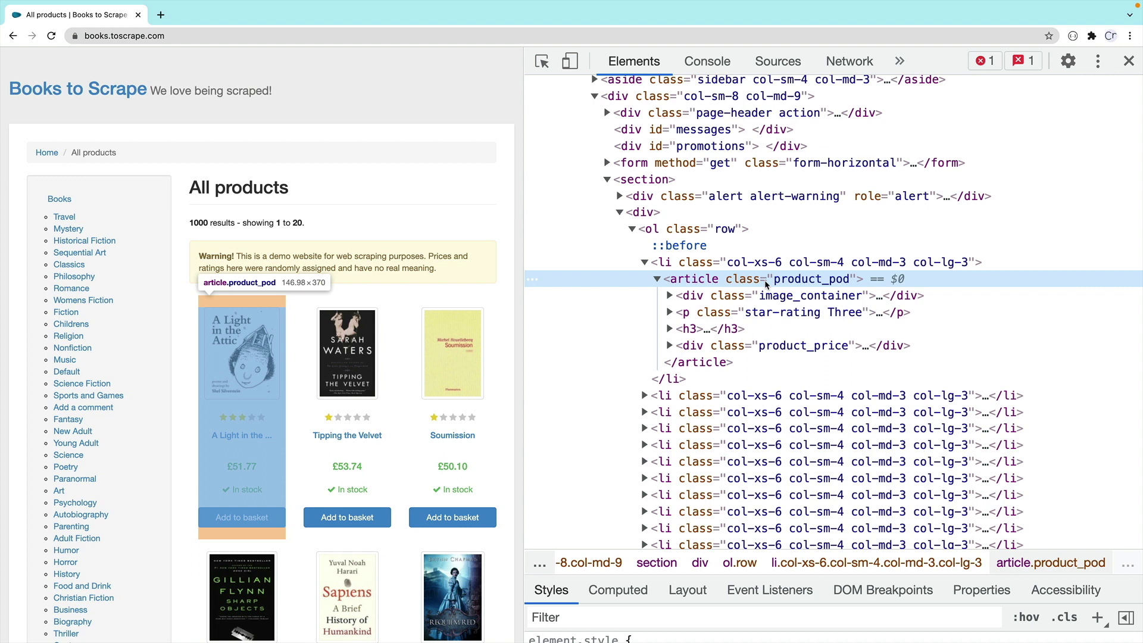
- Expand the h3, image_container and product_price nodes to reveal the thumbnail and price_color
left_click(670, 328)
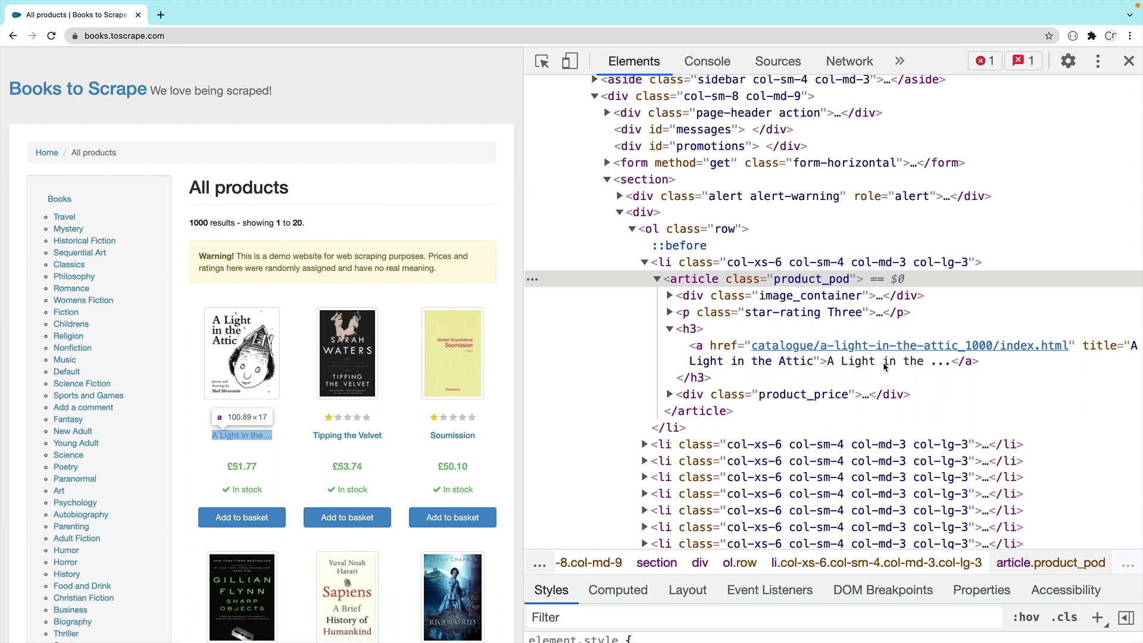
left_click(669, 296)
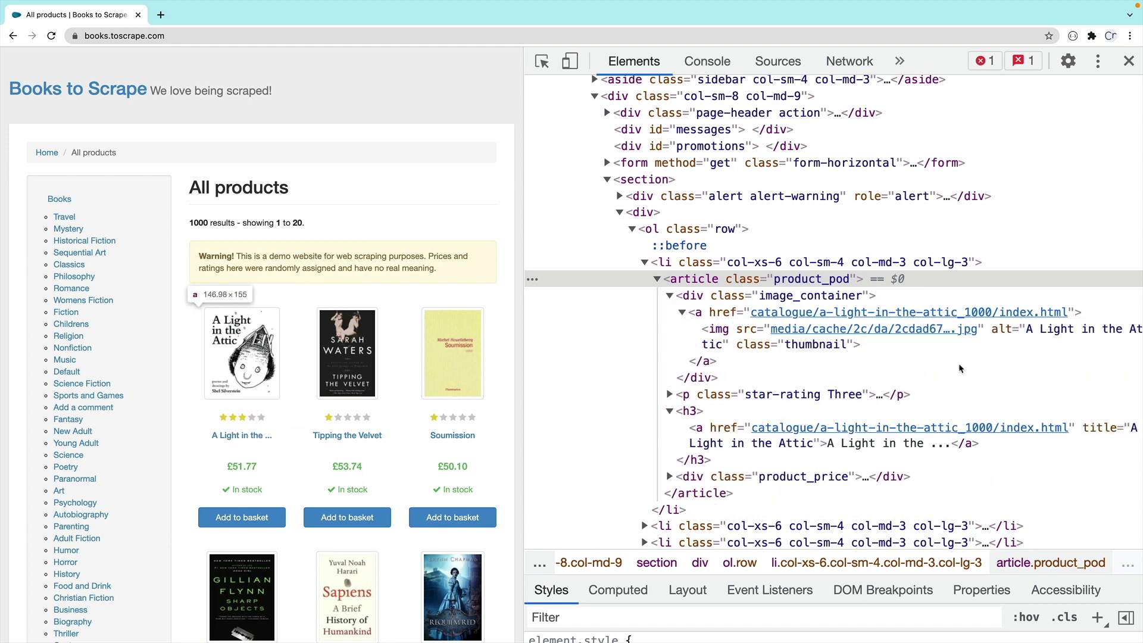
left_click(1040, 333)
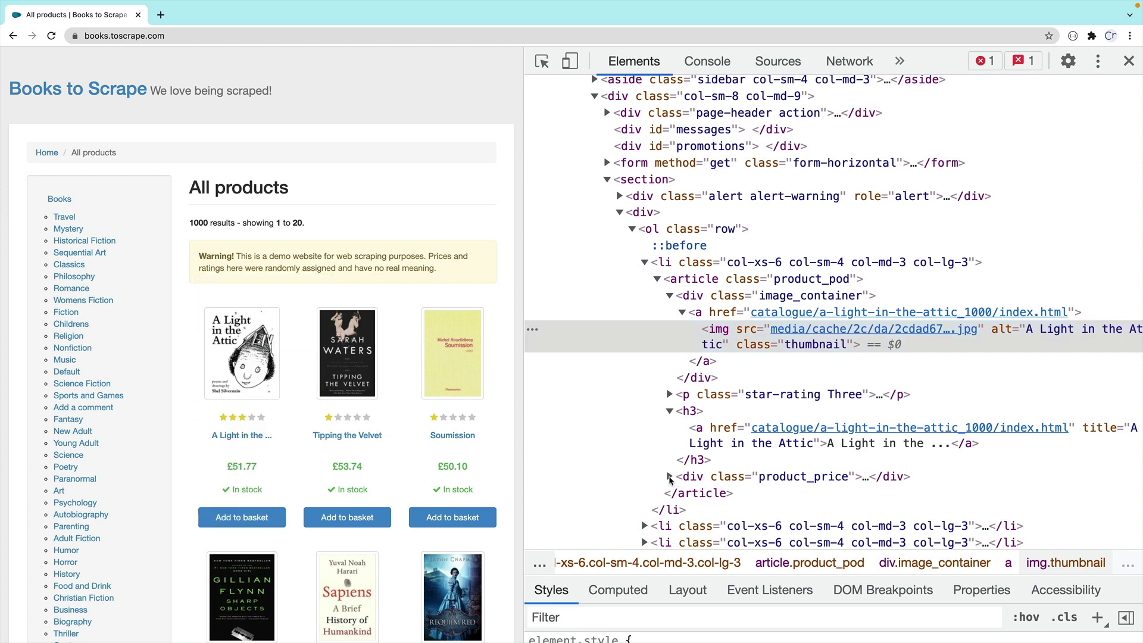
left_click(669, 477)
left_click(816, 493)
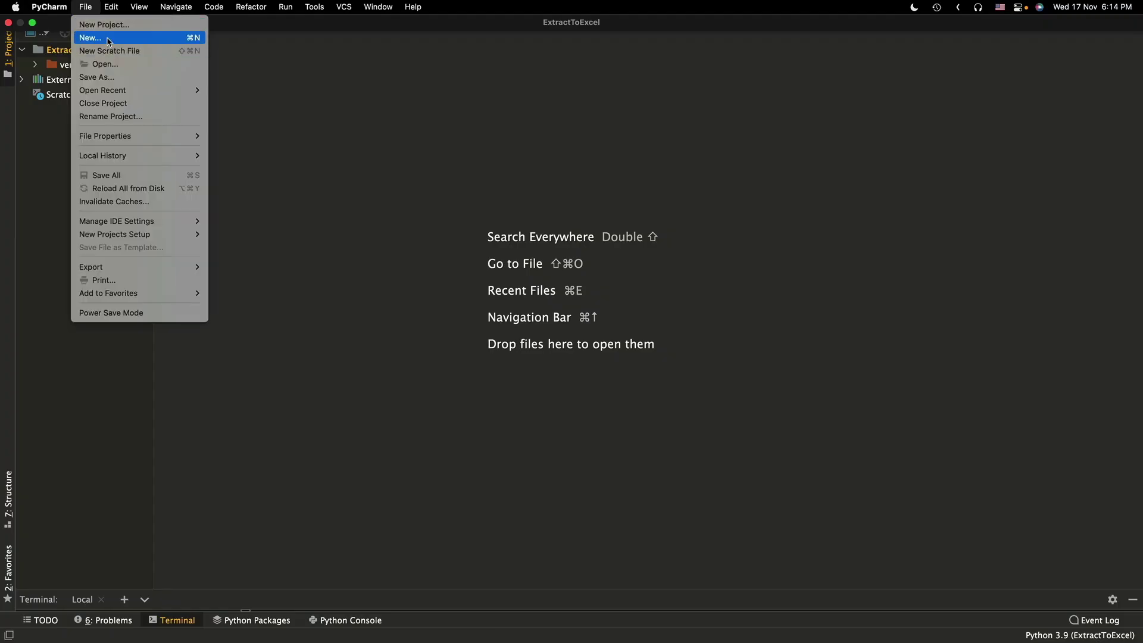
- Create scrape.py importing BeautifulSoup from bs4 and requests
left_click(98, 148)
type("scrape.py")
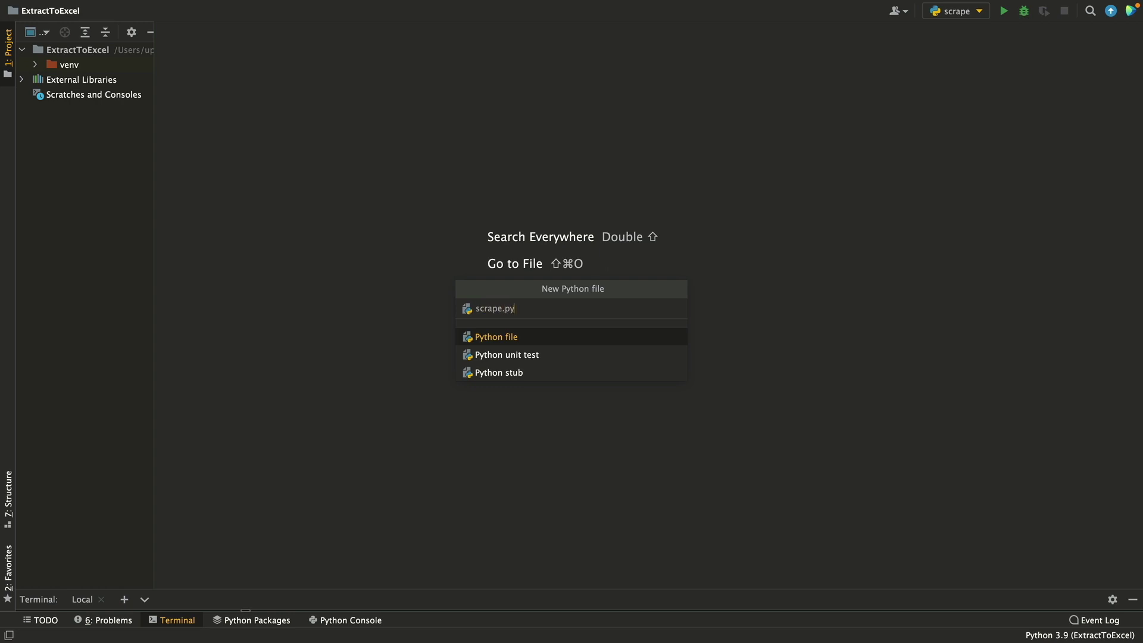
key("Return")
type("from bs4 import BeautifulSoup")
key("Return")
type("import re")
key("Return")
key("Return")
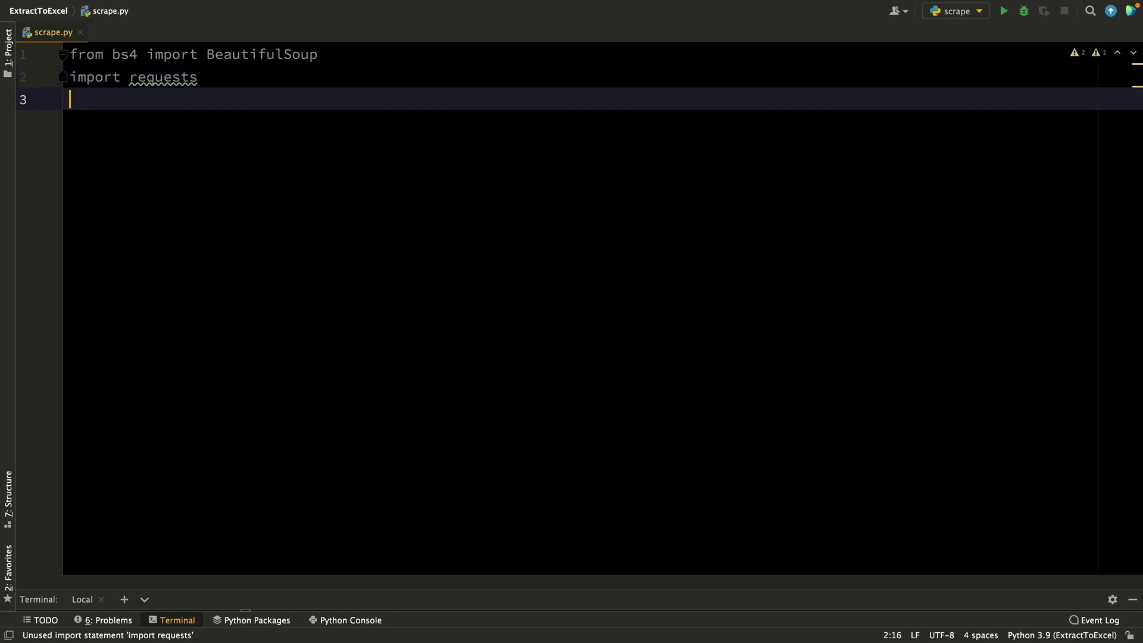
type("def get_")
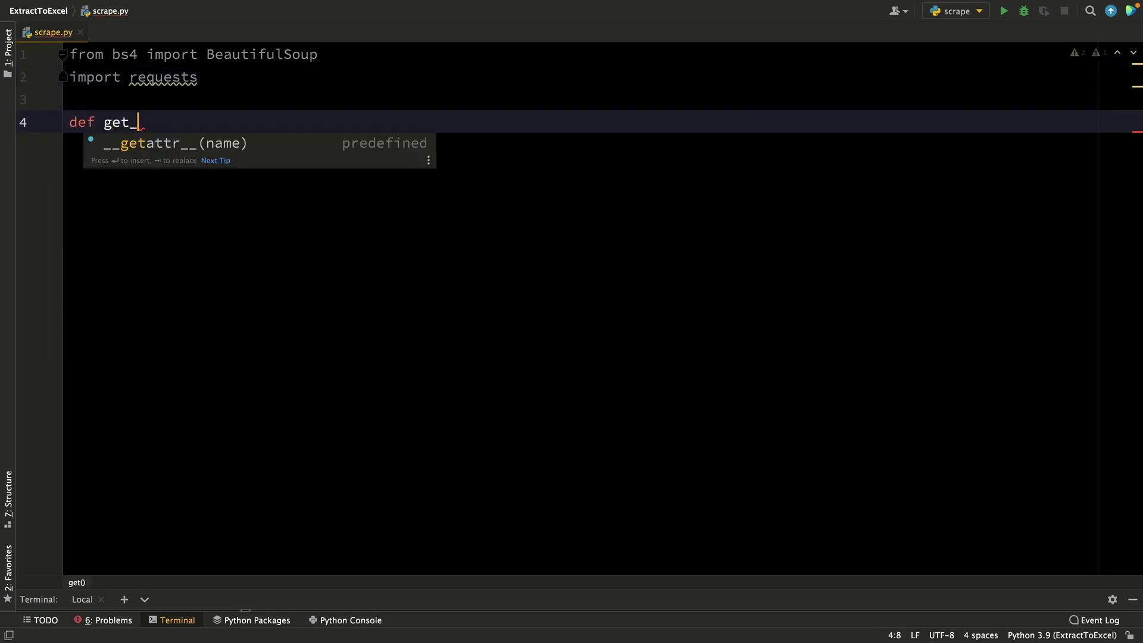
type("data(url)")
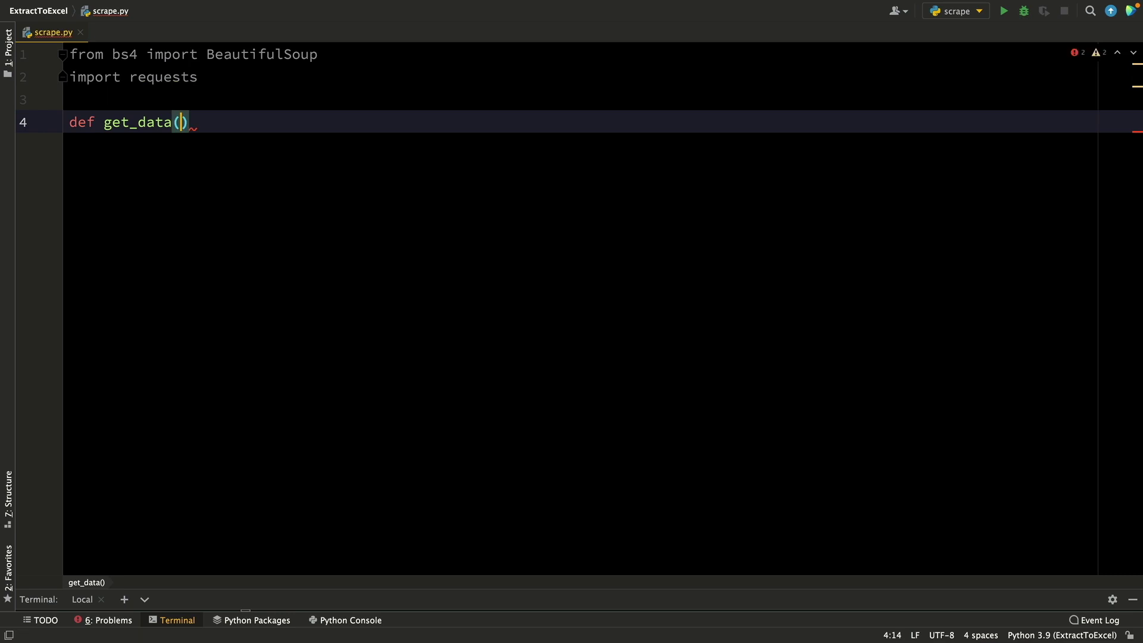
type(":")
- Define get_data(url) that calls requests.get(url) and builds BeautifulSoup from response.text
key("Return")
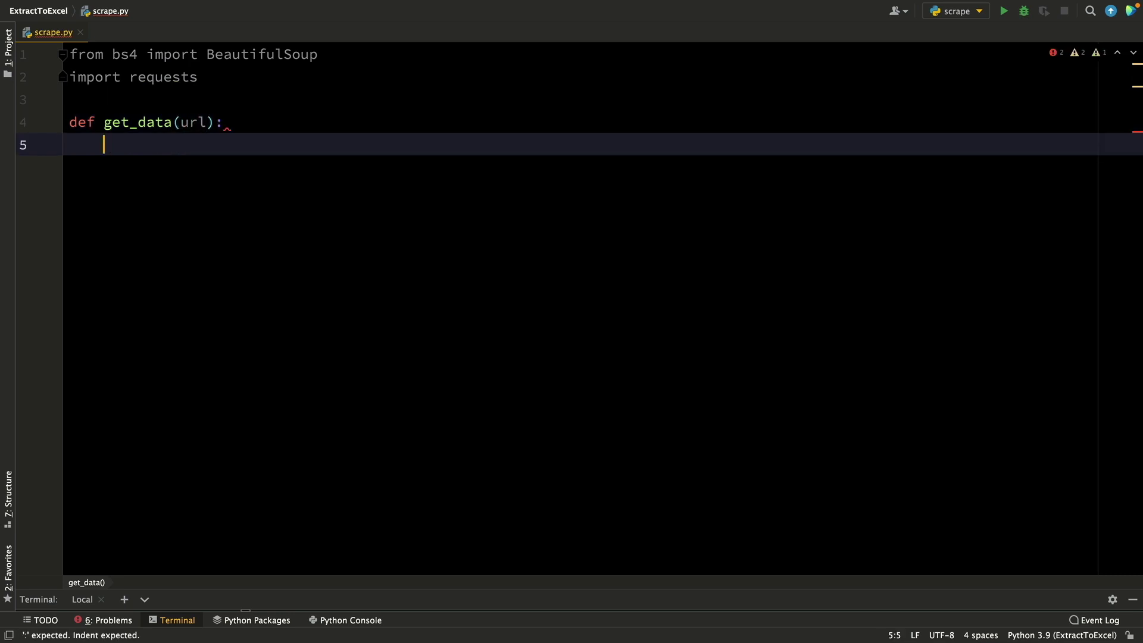
type("response = requests")
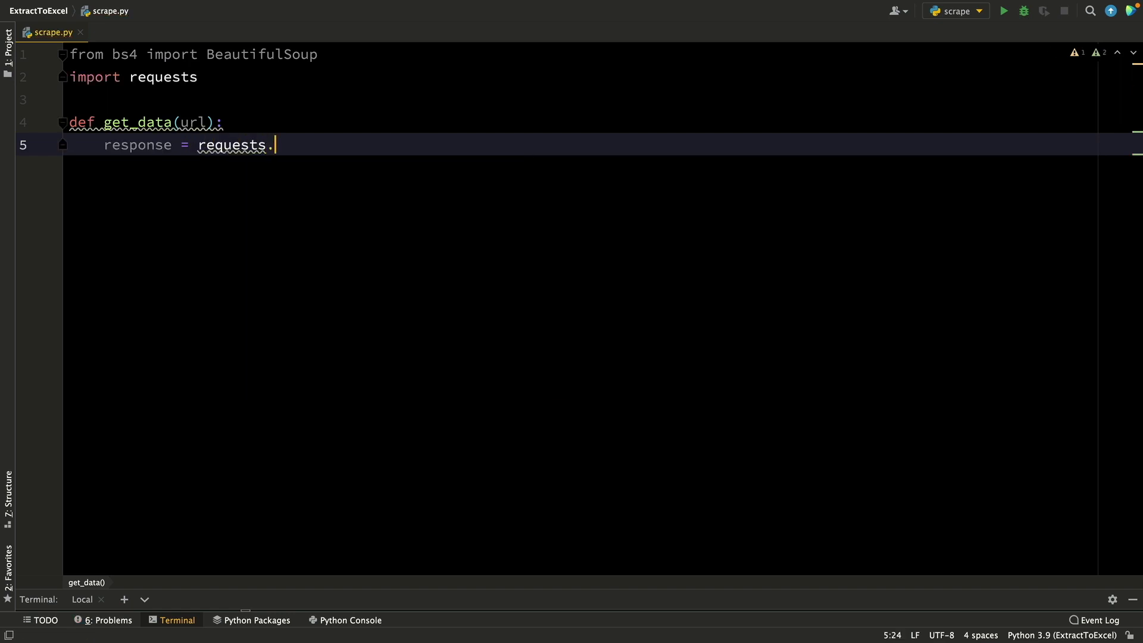
type(".g")
key("Return")
type("url")
key("Escape")
key("shift+Return")
type("soup = Beau")
key("Tab")
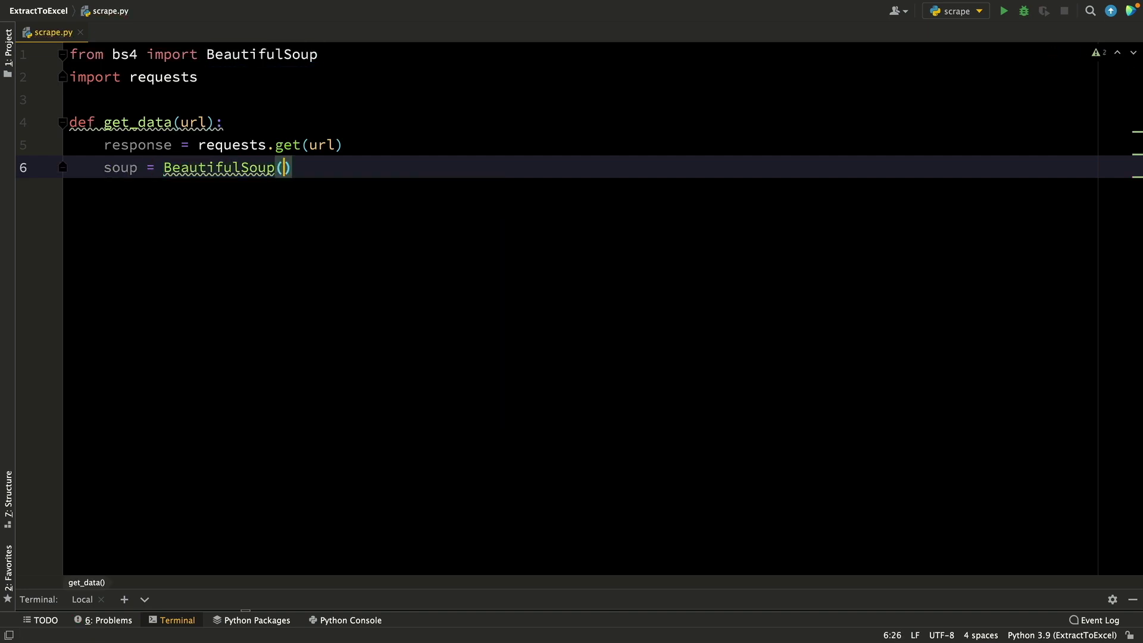
type("res")
key("Tab")
type(".te")
key("Tab")
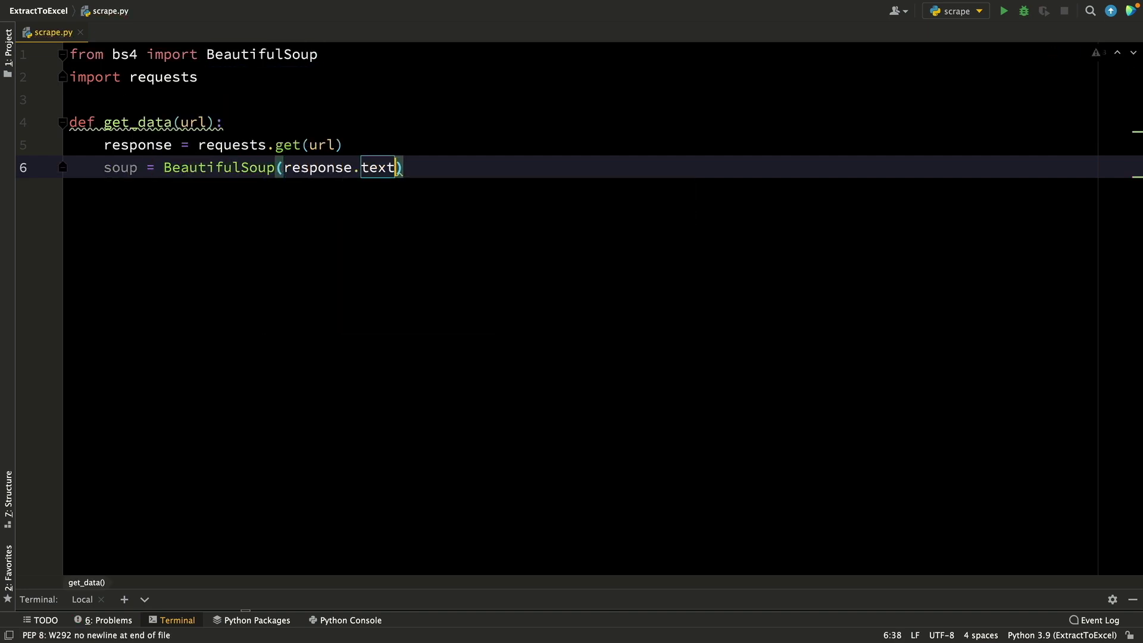
key("Return")
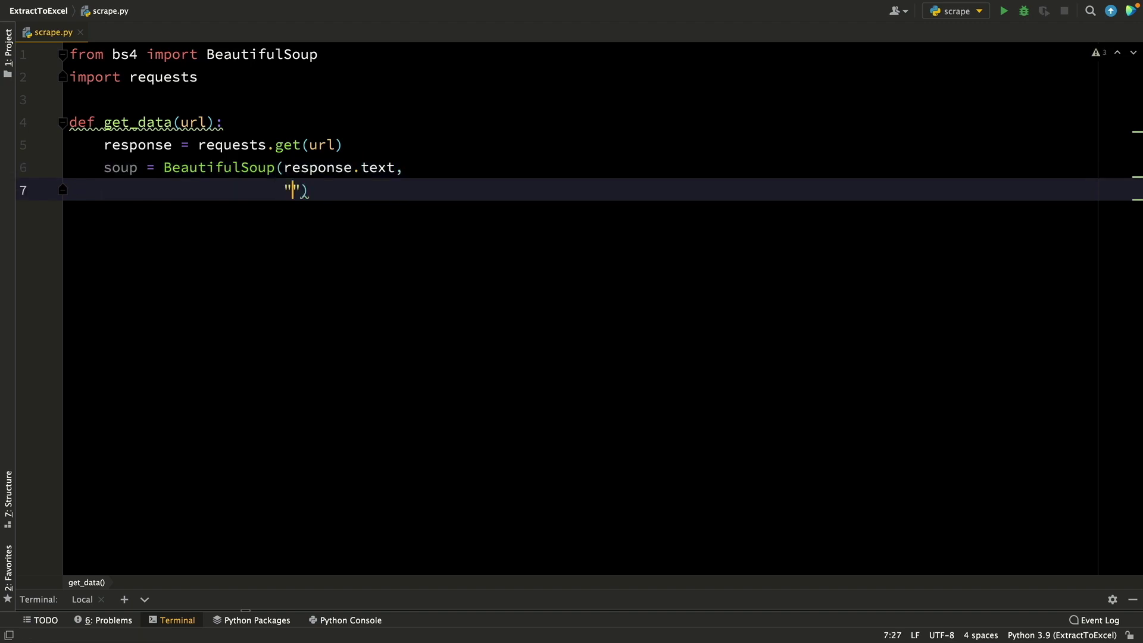
- Find all product_pod articles in the soup and create an empty data list
key("End")
key("Return")
type("books = ")
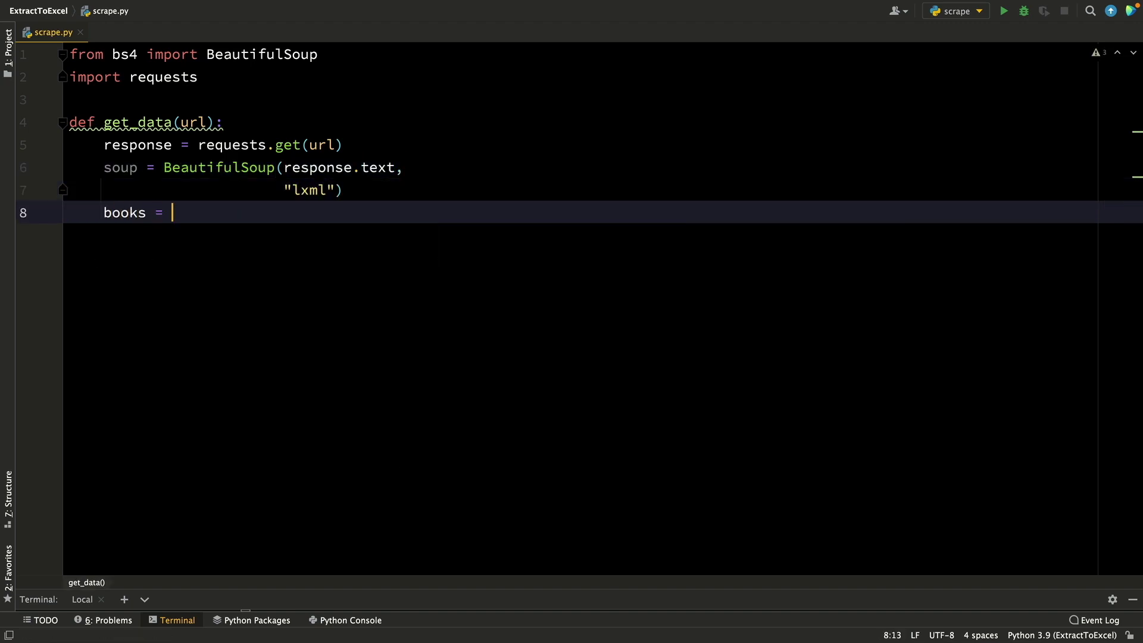
type("soup.find_all")
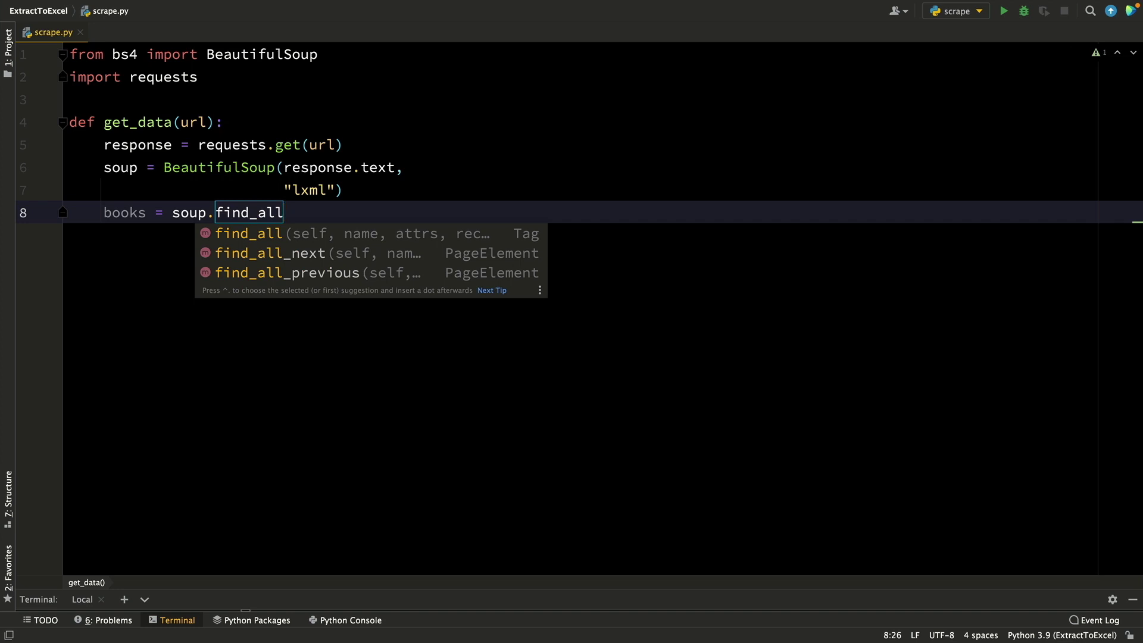
type(",")
key("Return")
type("class_=")
type("\"product_pod\")")
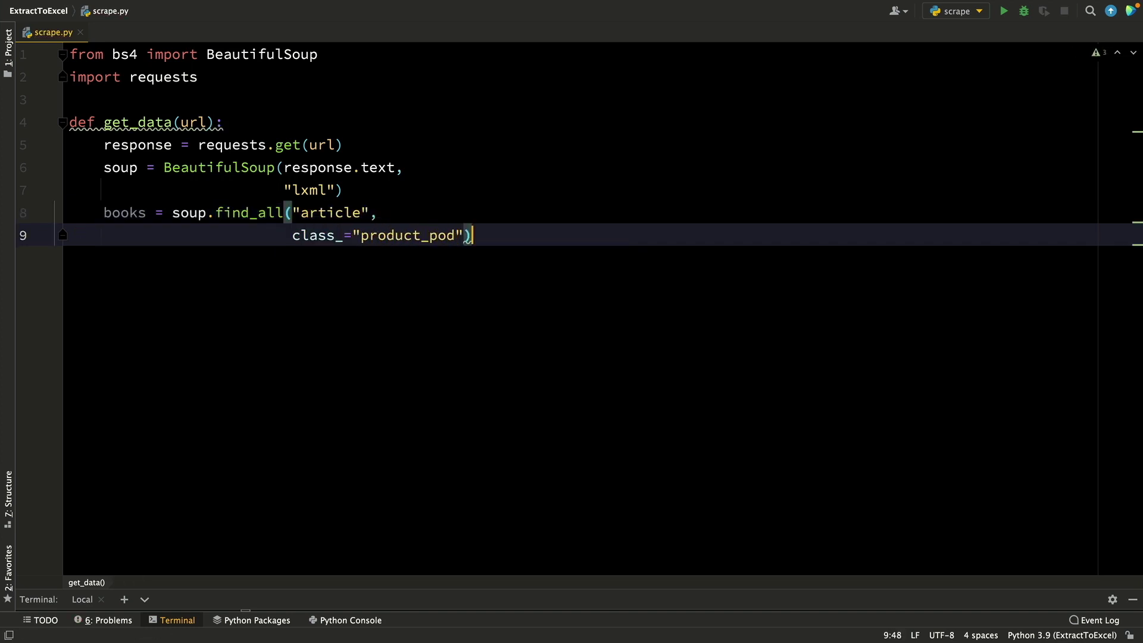
key("Return")
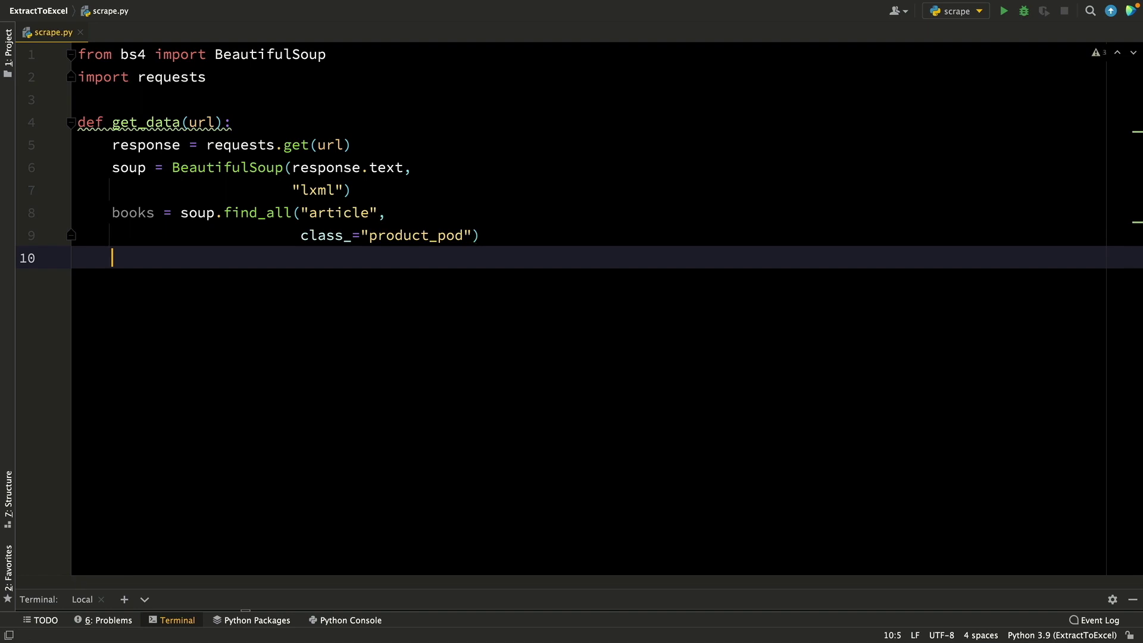
key("Return")
type("data=[")
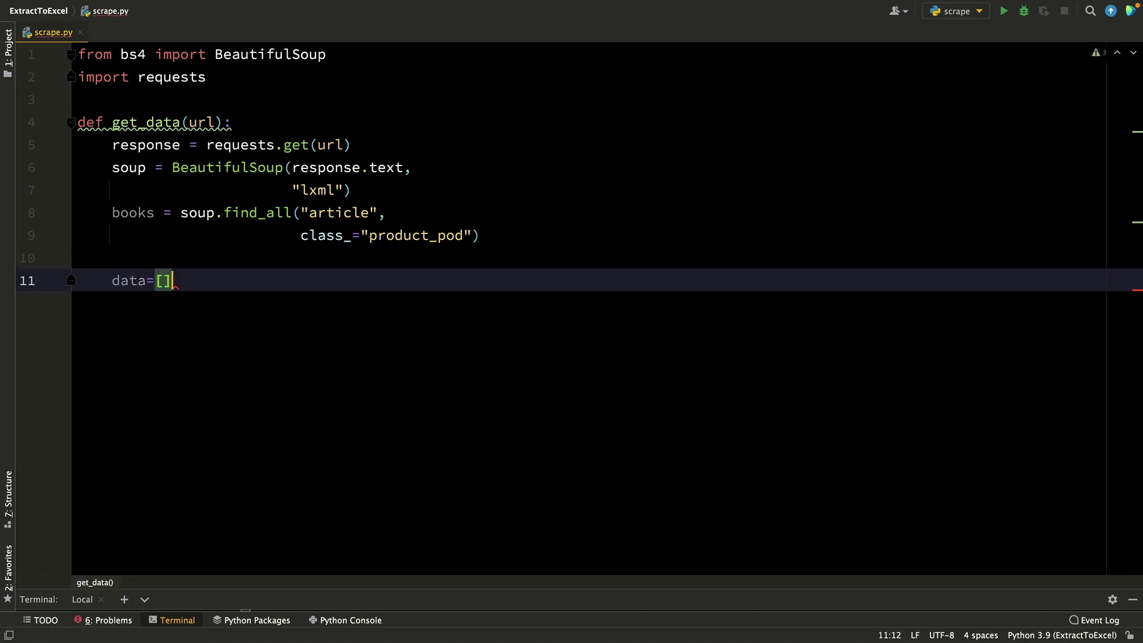
key("Return")
- Loop over the books, building an item with its Title and price_color Price
key("Return")
type("for")
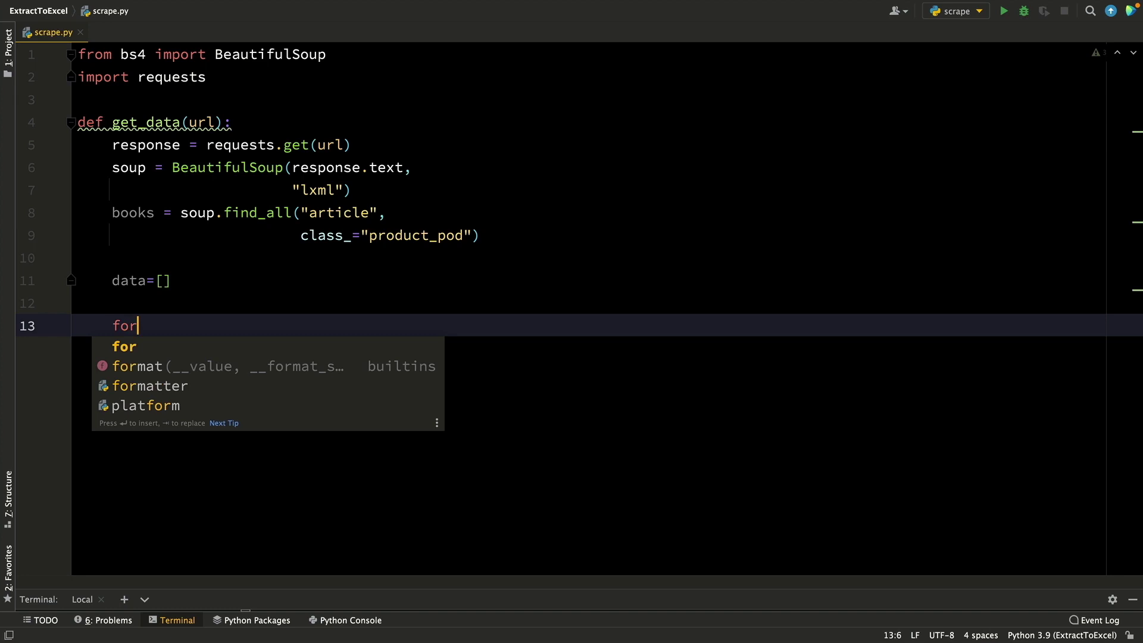
type(" book in books:")
key("Return")
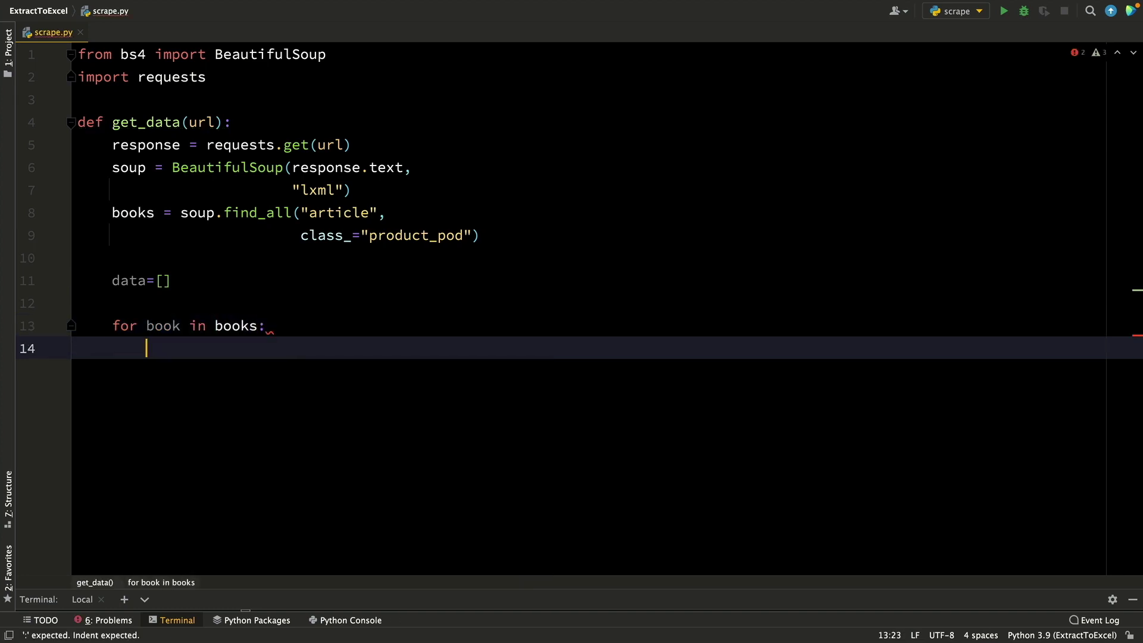
type("item={}")
key("Return")
type("item[")
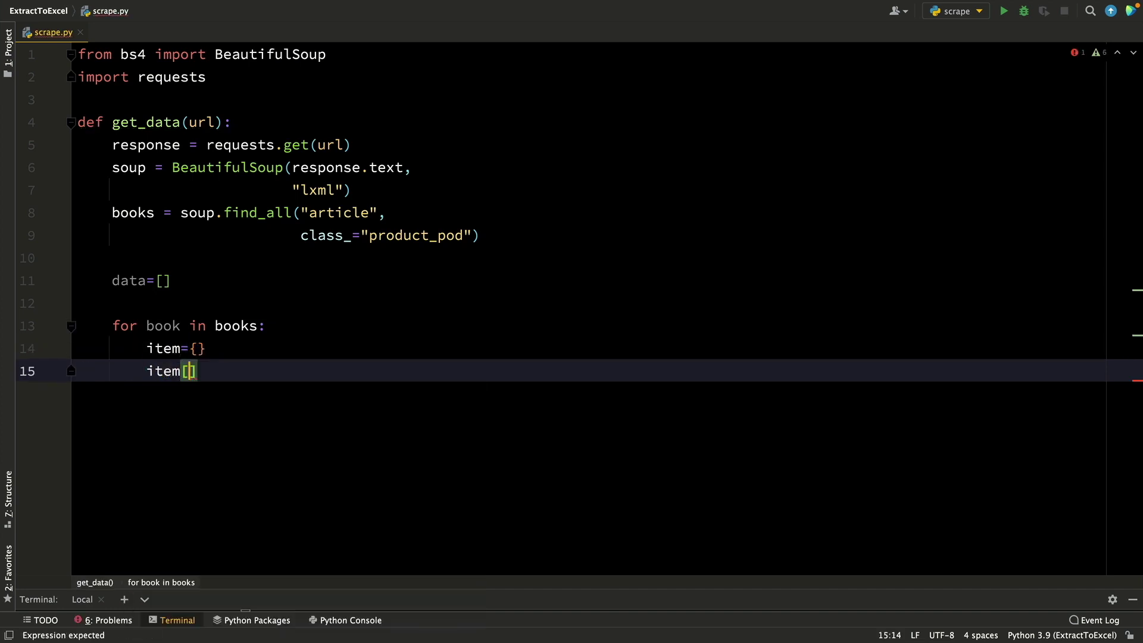
type("\"Title\"] = ")
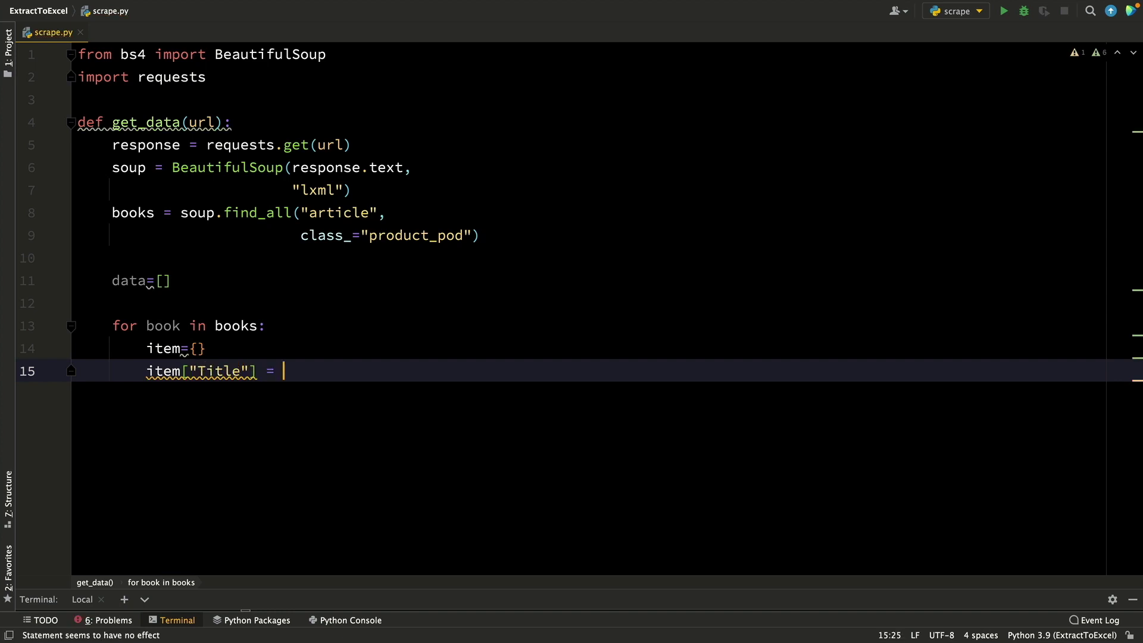
type("book.find(\"img\",")
key("Return")
type("cla")
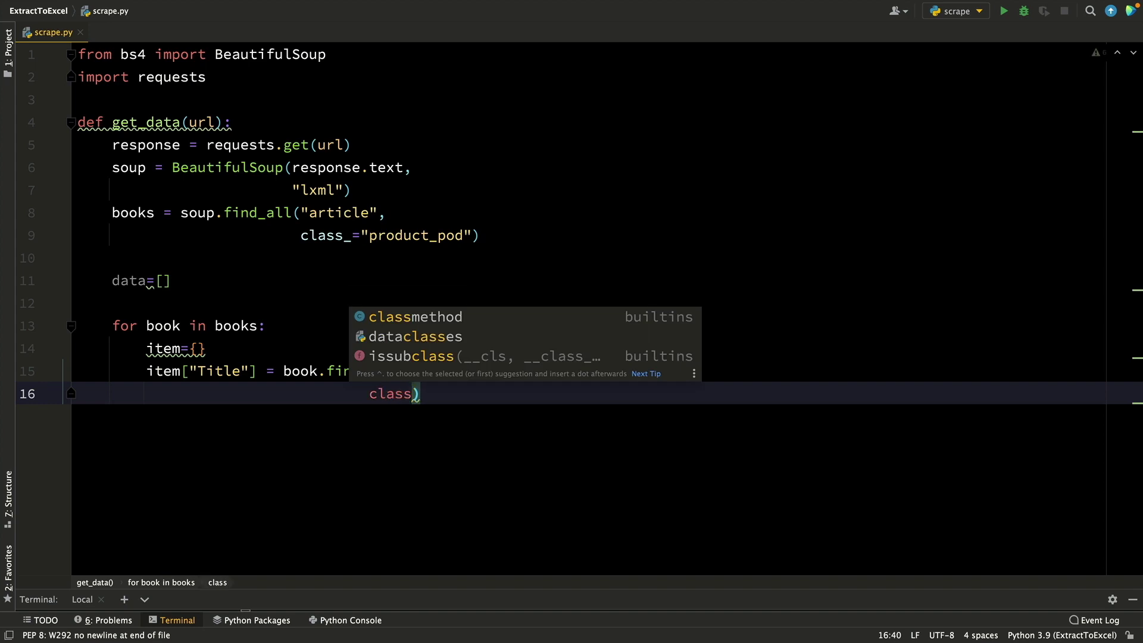
type("ss_=\"thumbnai")
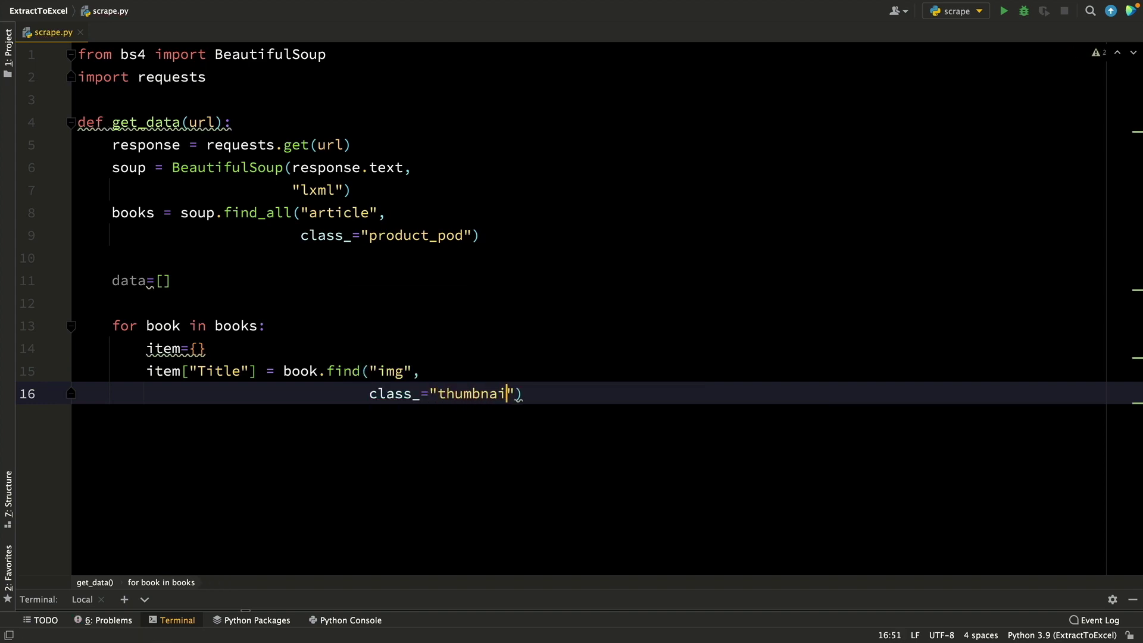
type("l\").attrs[\"alt")
key("Return")
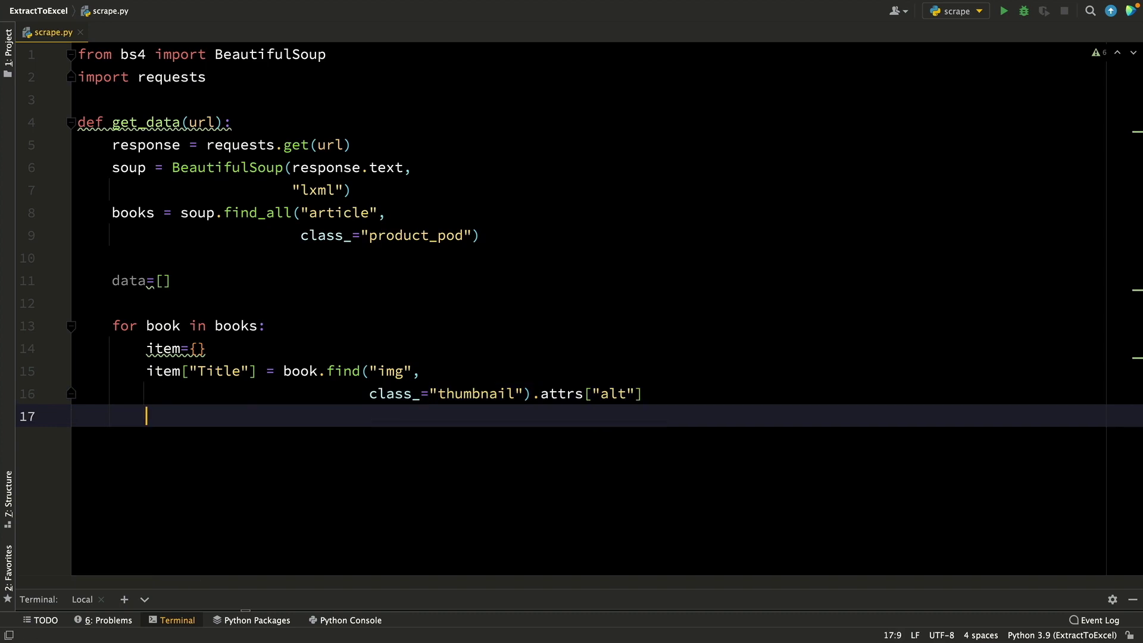
type("item")
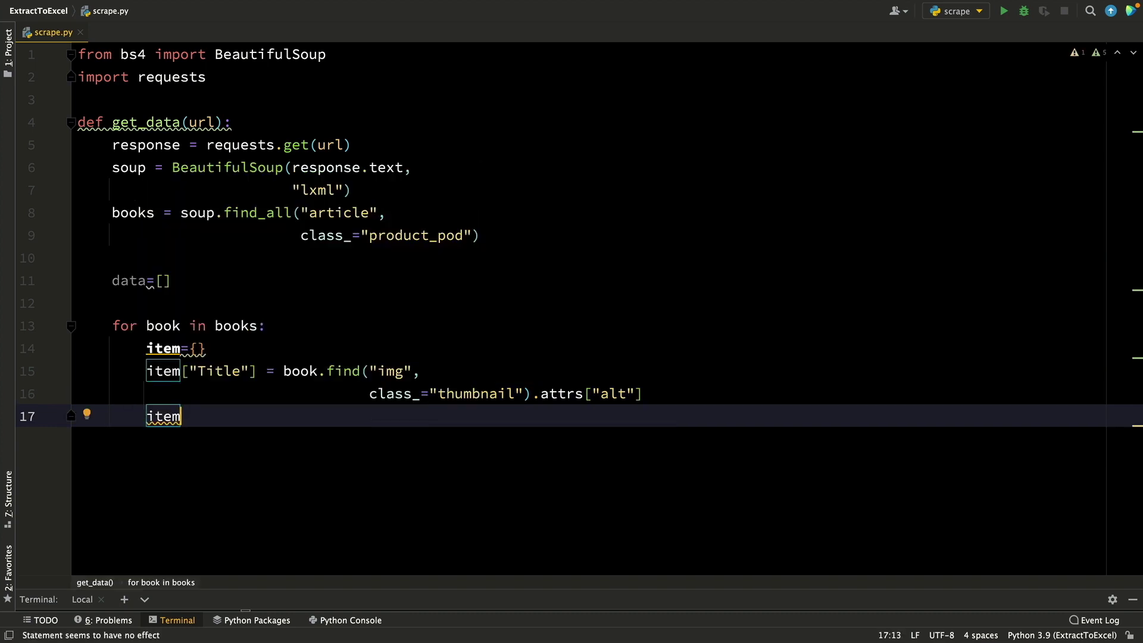
type("[\"Price\"] = ")
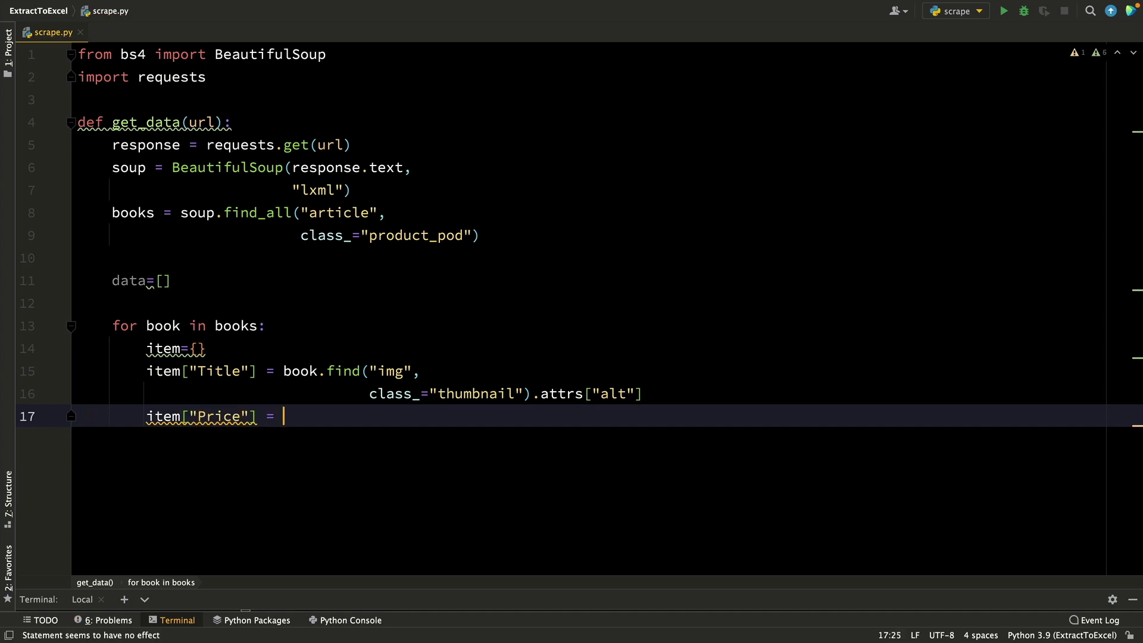
type("book.f")
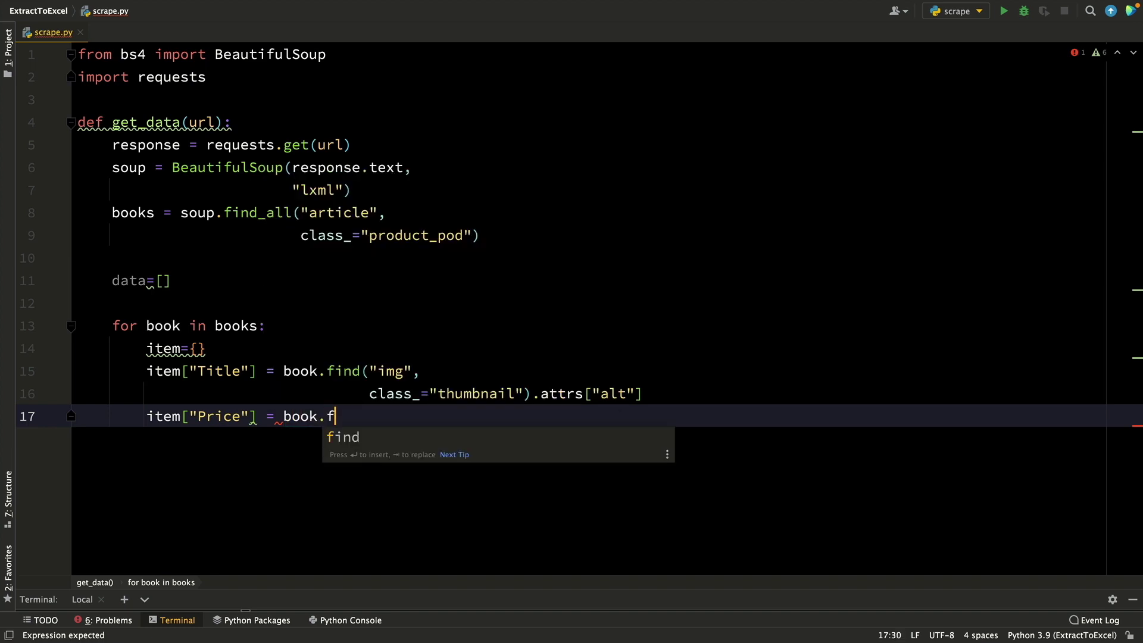
type("ind(\"p\",")
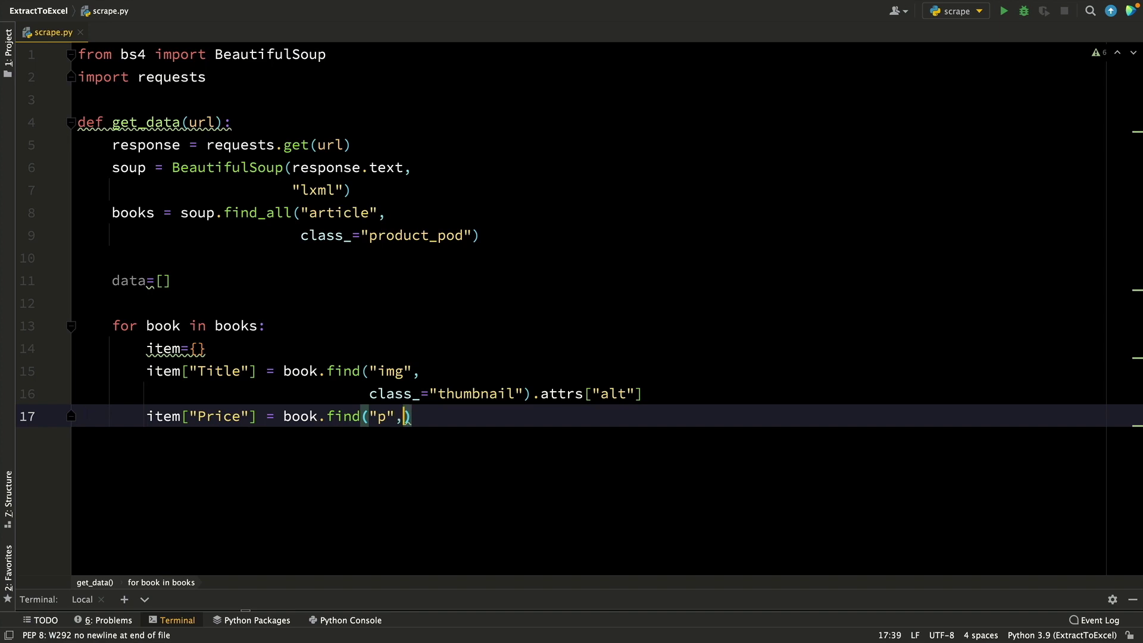
key("Return")
type("class_=\"price_color")
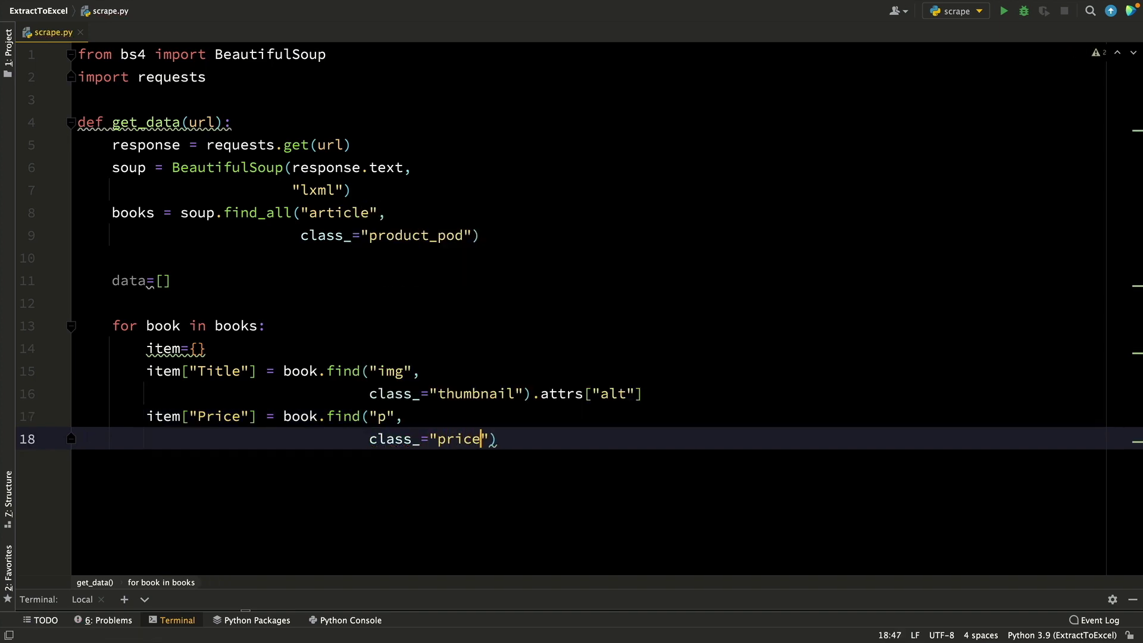
type("\").text[1:")
- Append each item to data, return data, and reformat the file's code
key("End")
key("shift+Return")
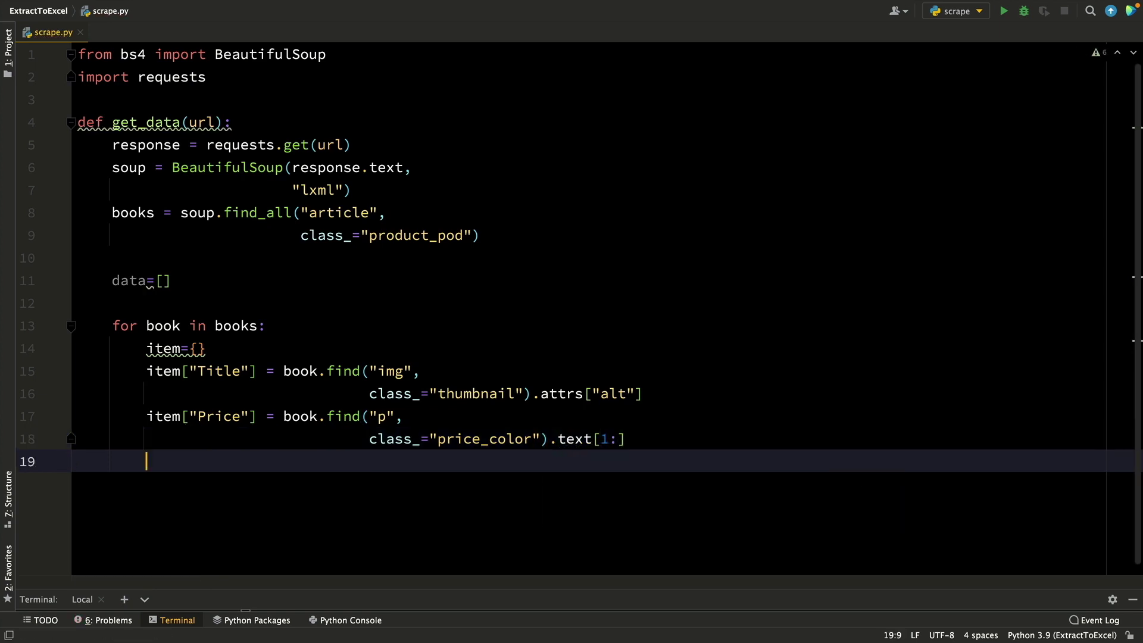
type("data.app")
key("Tab")
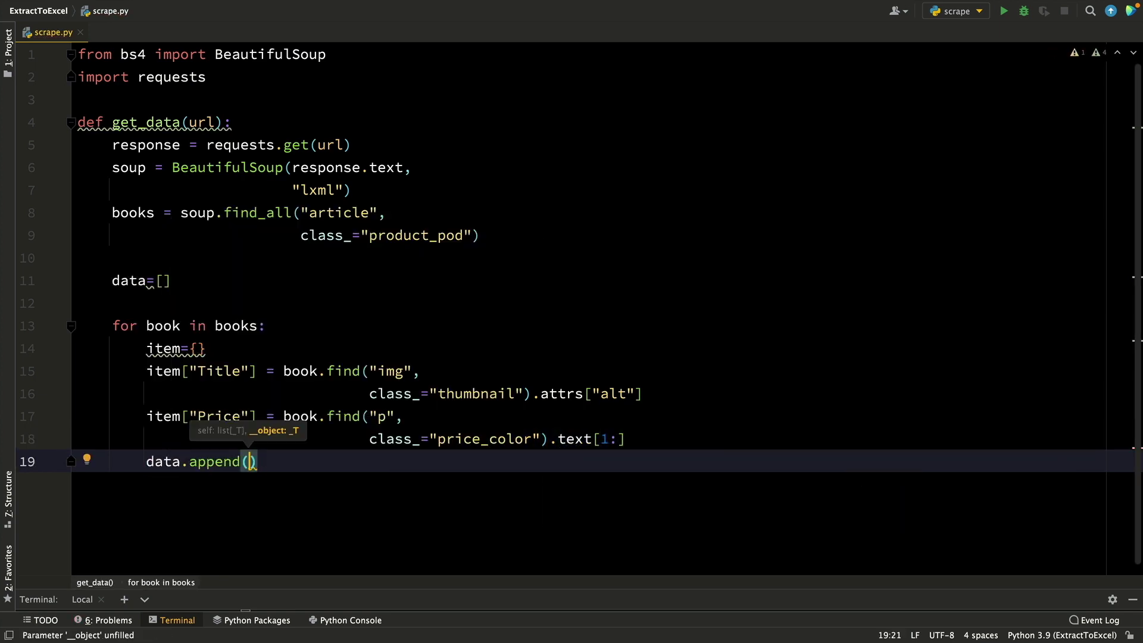
type("item")
key("shift+Return")
type("return d")
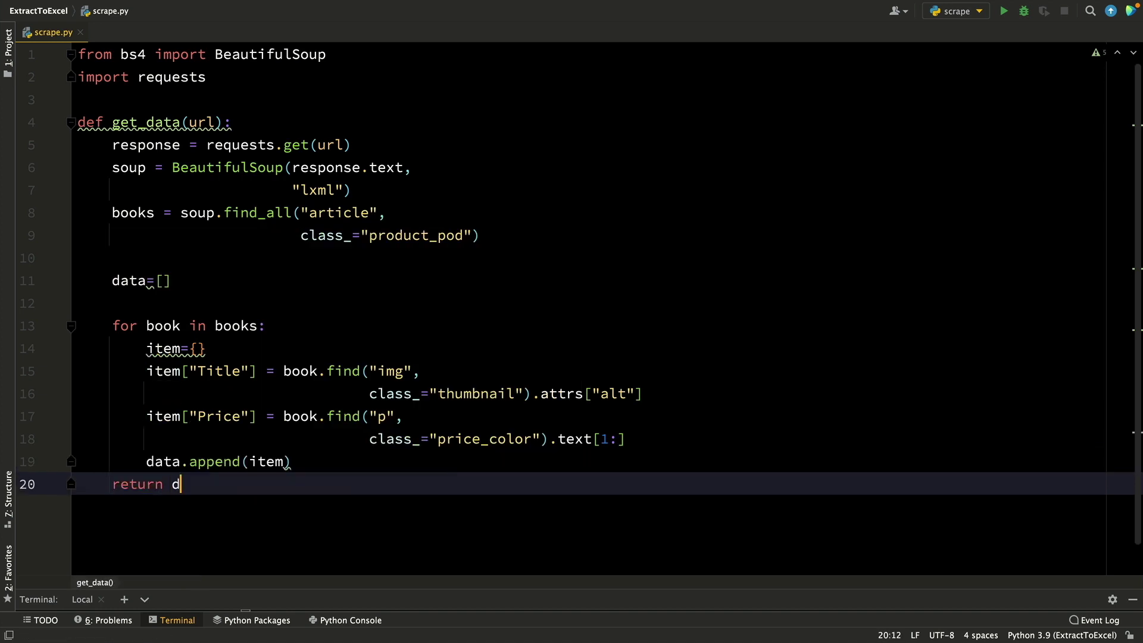
type("ata")
key("Escape")
key("shift+Return")
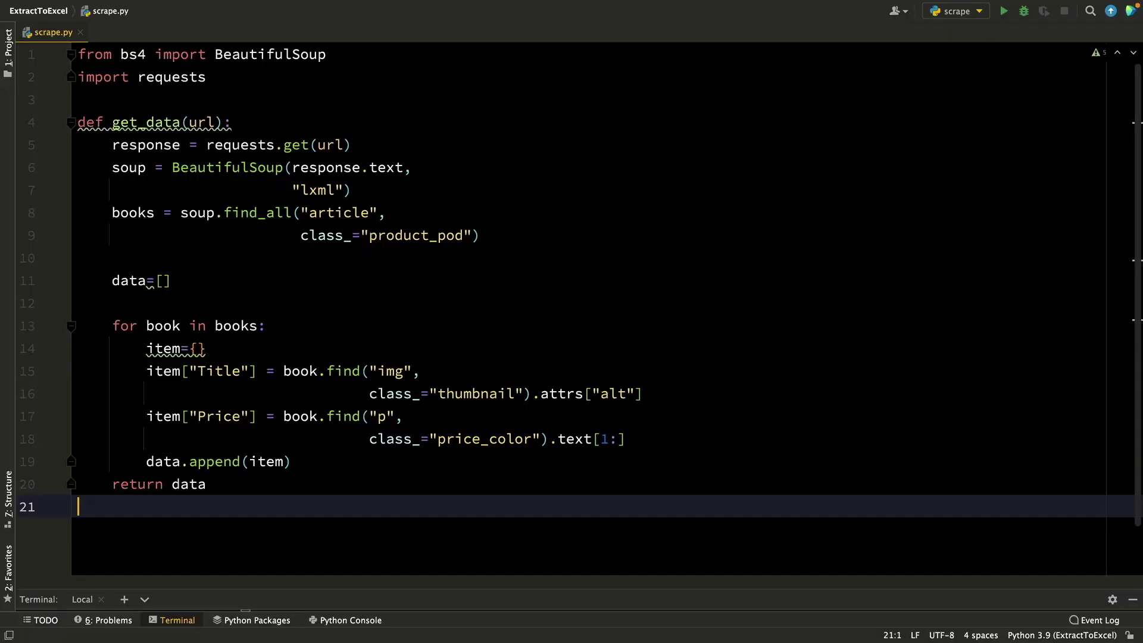
key("ctrl+alt+shift+l")
key("Return")
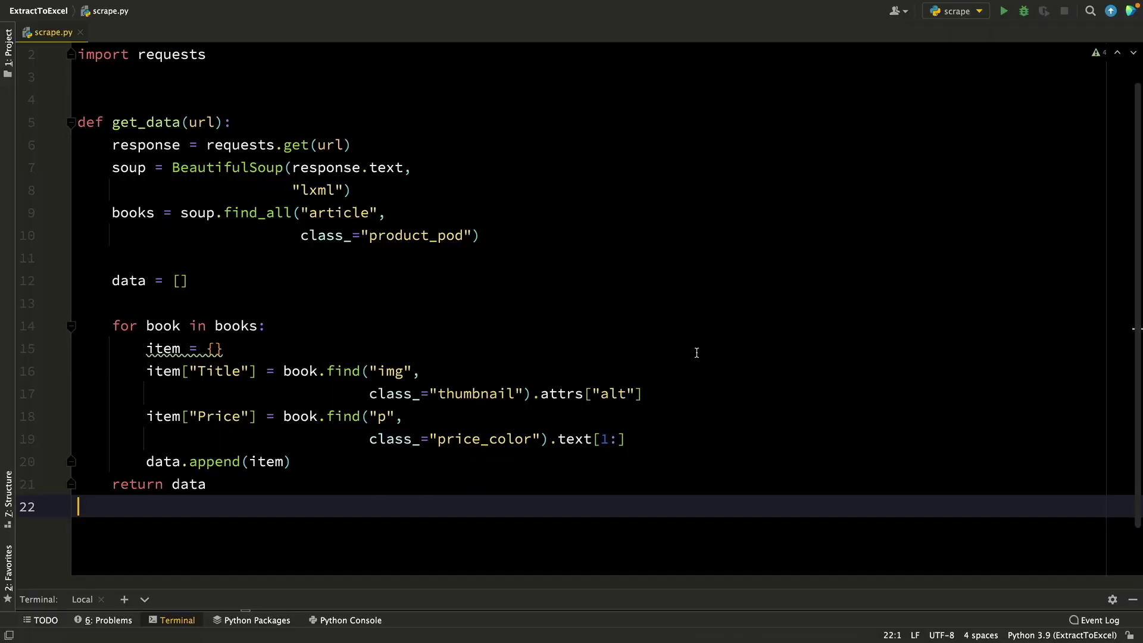
scroll(702, 355, "down", 2)
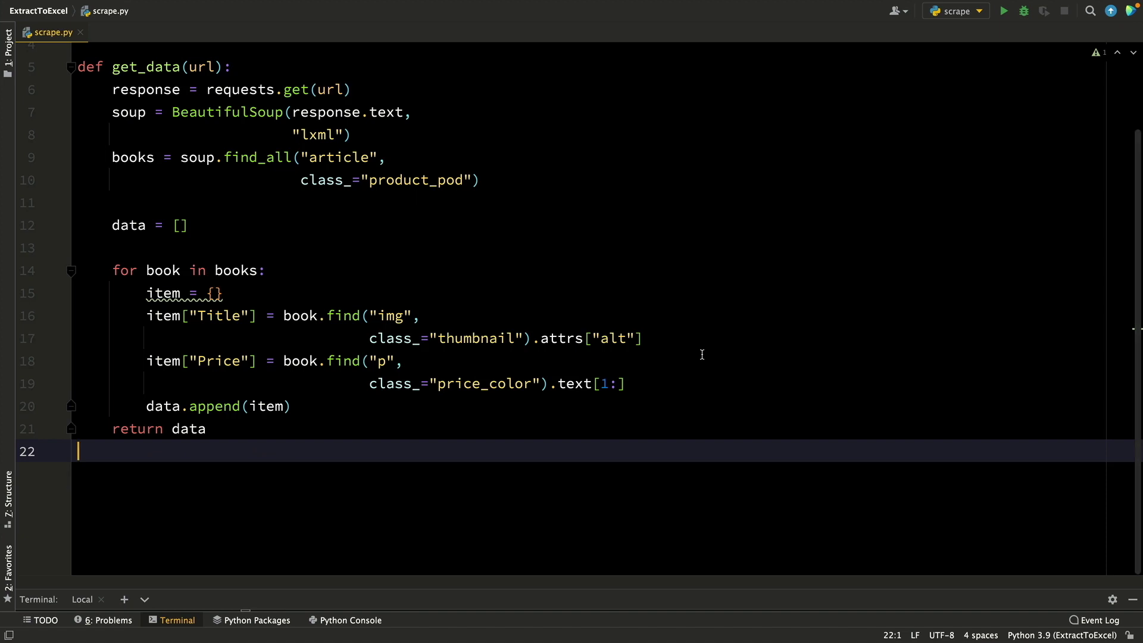
- Begin export_data(data) and add 'import pandas as pd' on line 3
key("Return")
type("def ")
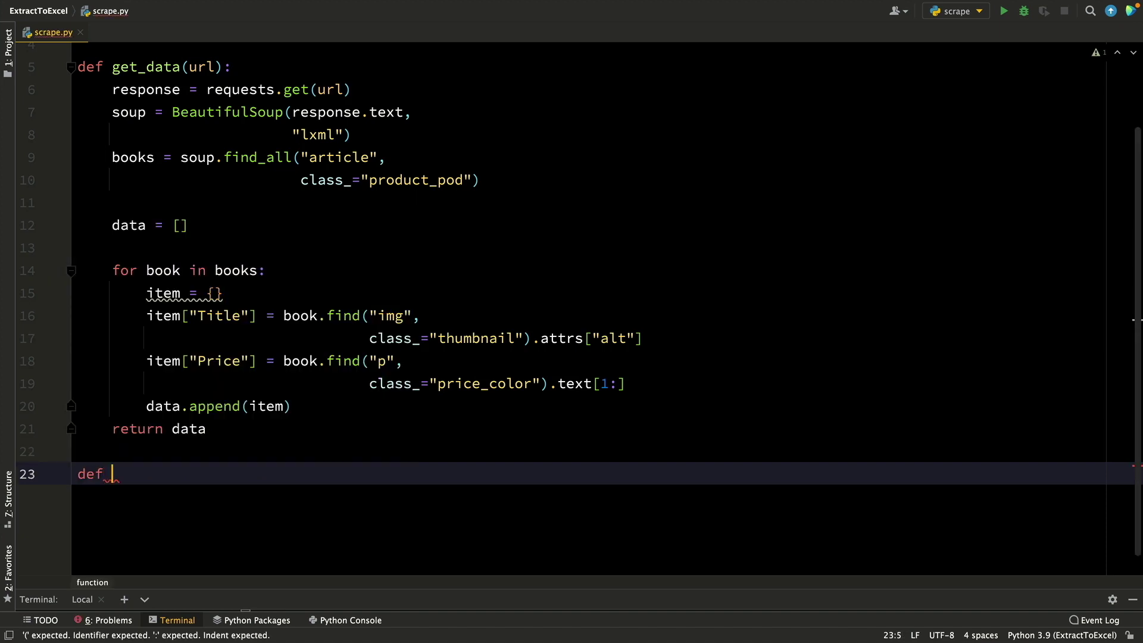
type("export_data(data")
scroll(365, 137, "up", 3)
left_click(196, 98)
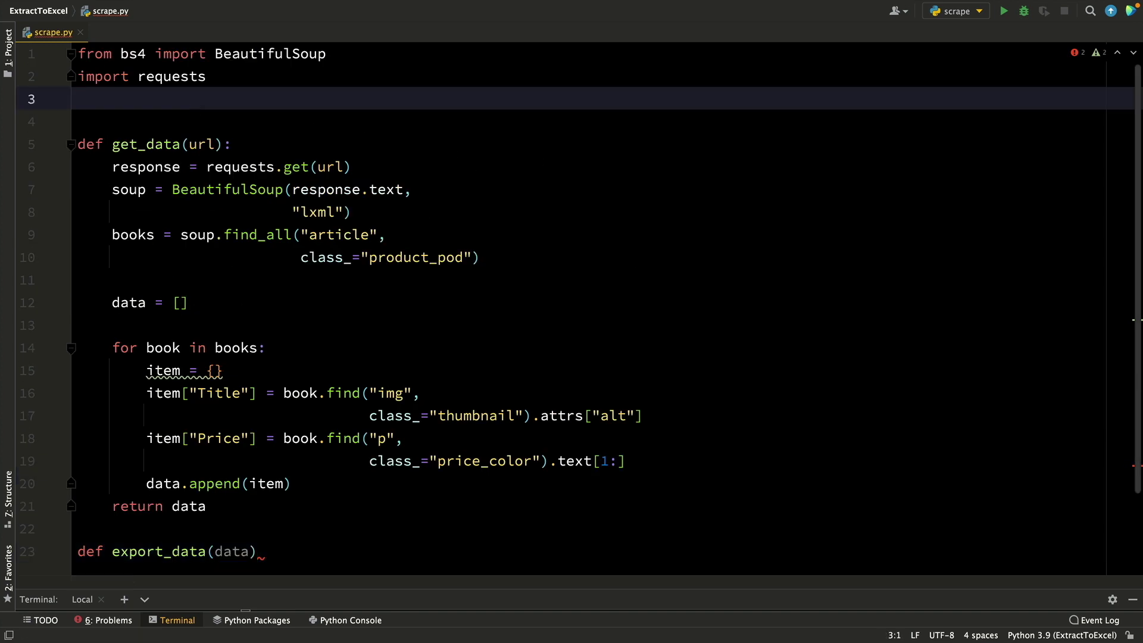
type("import pan")
key("Tab")
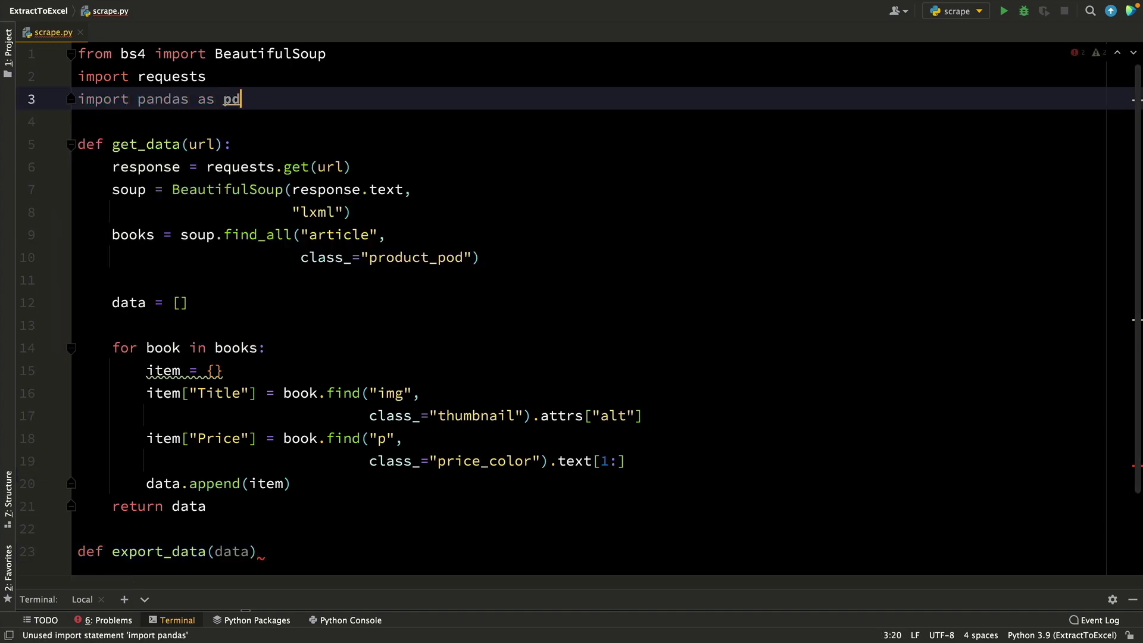
scroll(358, 358, "down", 3)
- Build a DataFrame from data with pd.DataFrame(data) inside export_data
left_click(268, 450)
type(":")
key("Return")
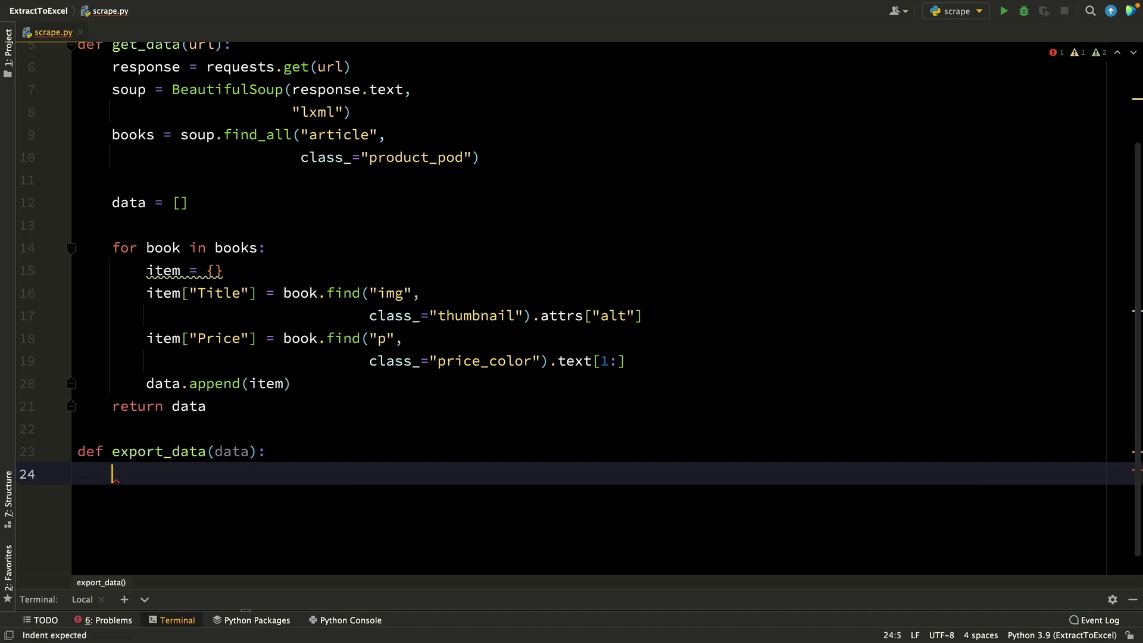
type("pd.Da")
key("Tab")
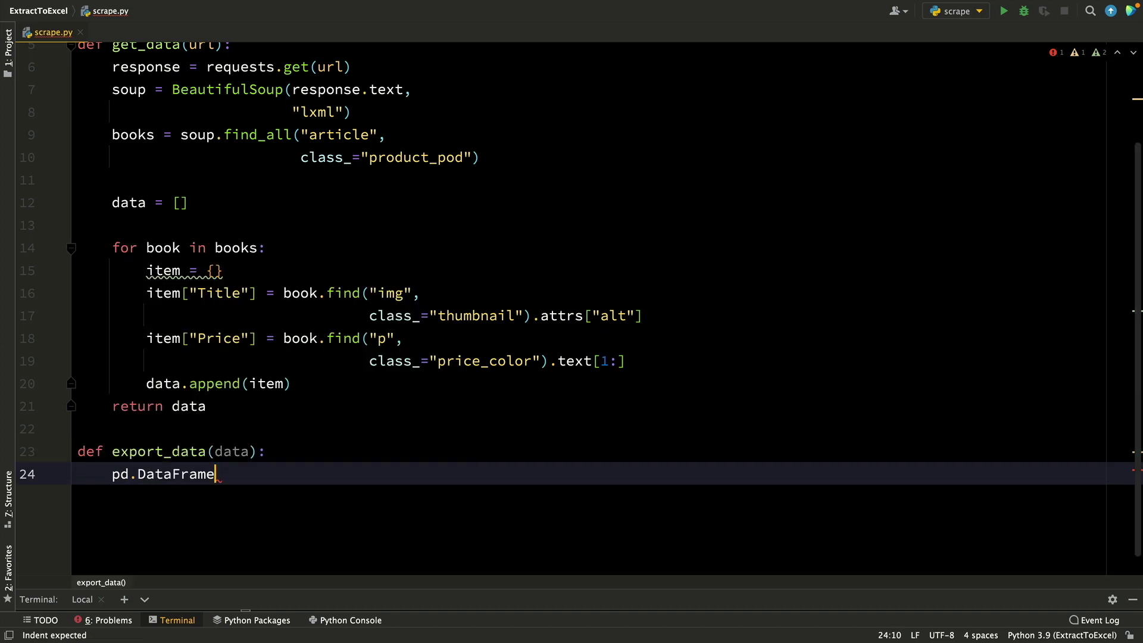
type("(data")
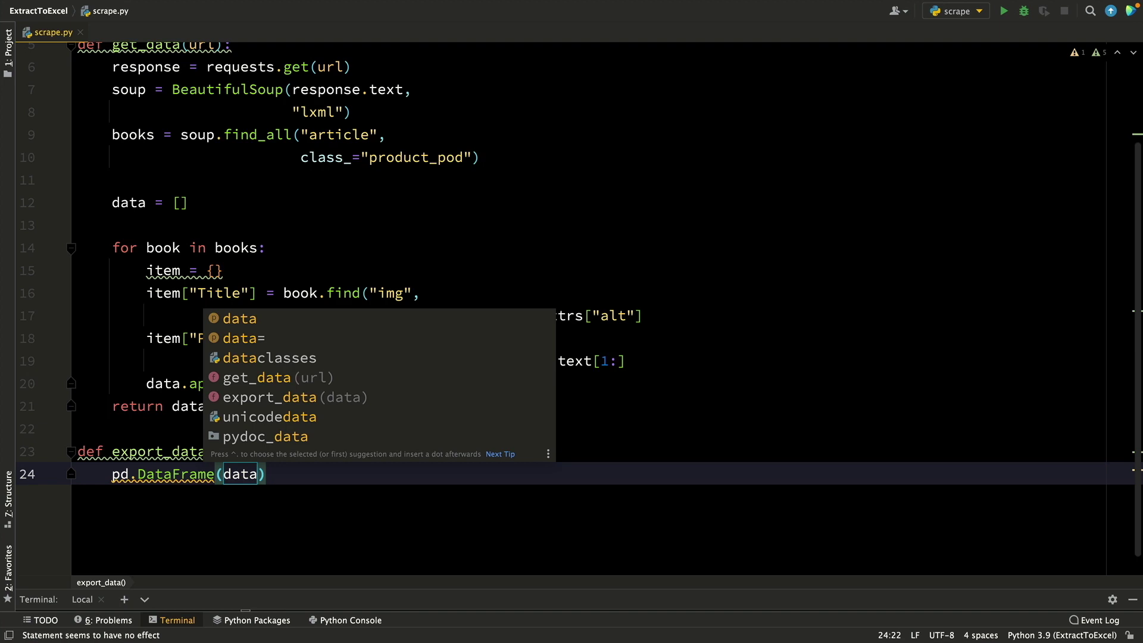
key("Escape")
key("Left")
key("Left")
key("Left")
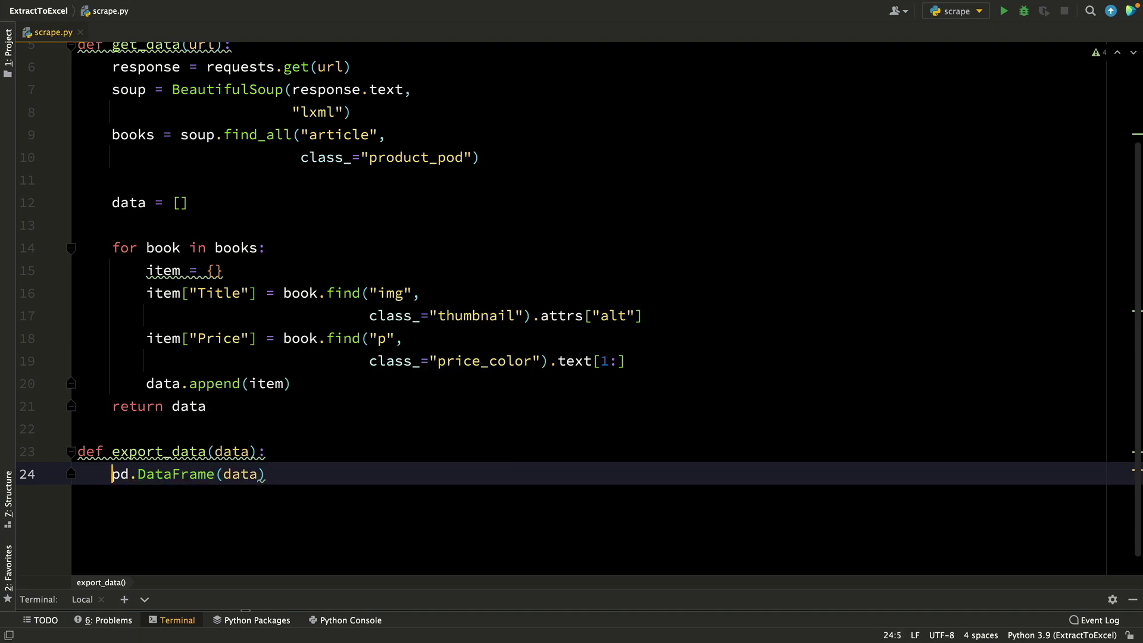
type("df =")
- Export the DataFrame to books.xlsx with to_excel and to books.csv with to_csv
key("End")
key("Return")
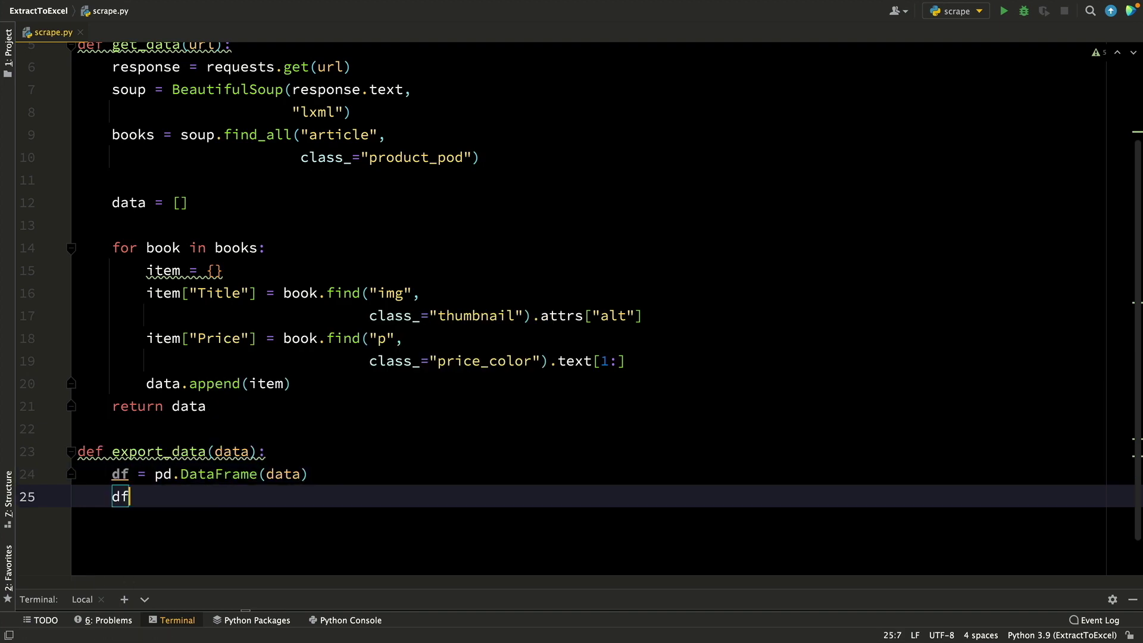
type("to")
key("Down")
key("Return")
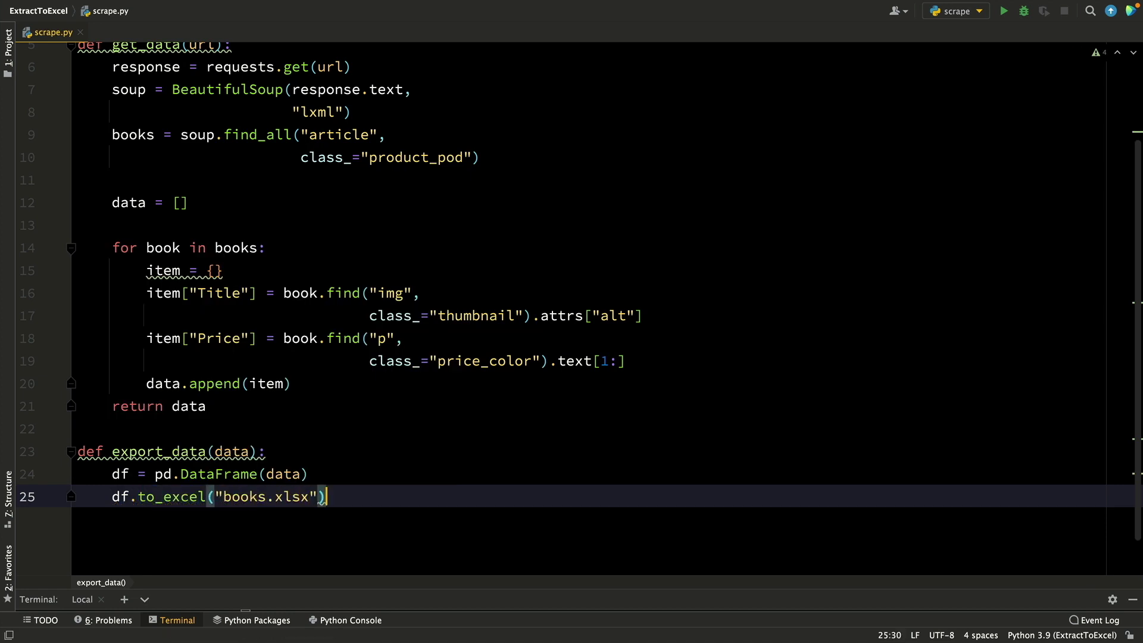
type("x")
key("End")
key("Return")
type("df.to_cs")
key("Tab")
type("(\"")
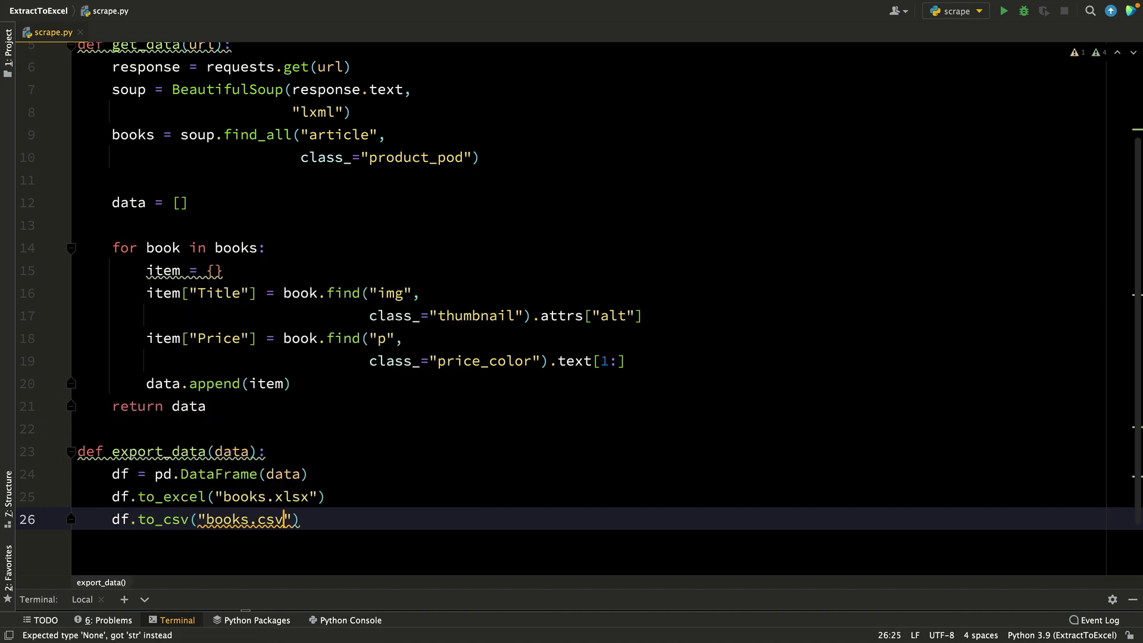
- Add a main block calling get_data(url), export_data(data) and print('Done.')
key("End")
key("Return")
key("Return")
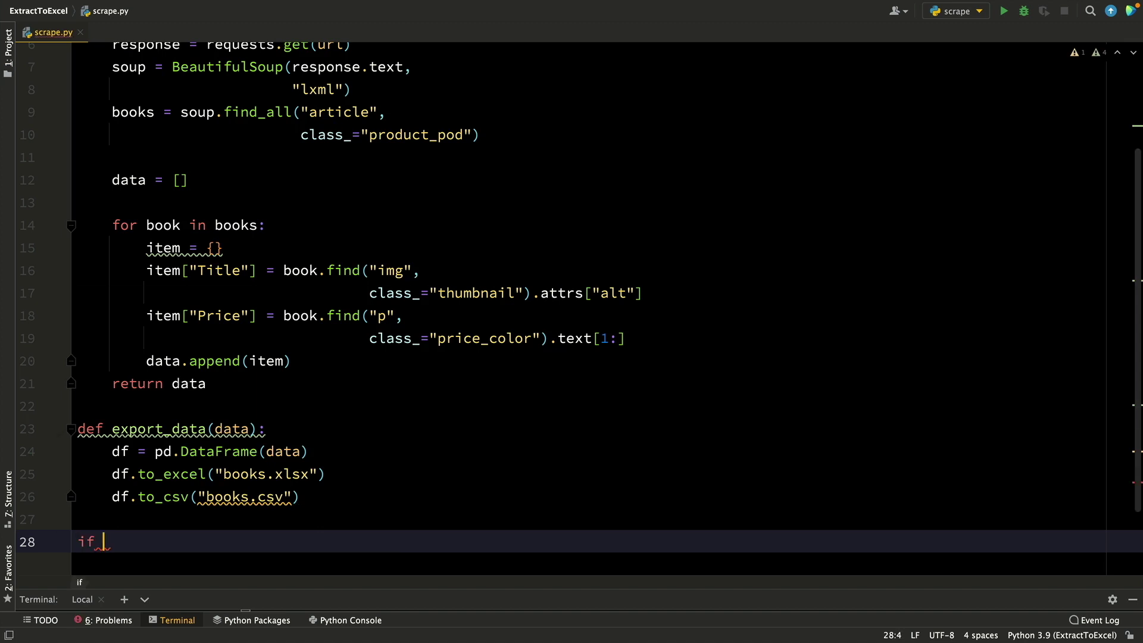
type("if __name__ == '__main__':")
key("Return")
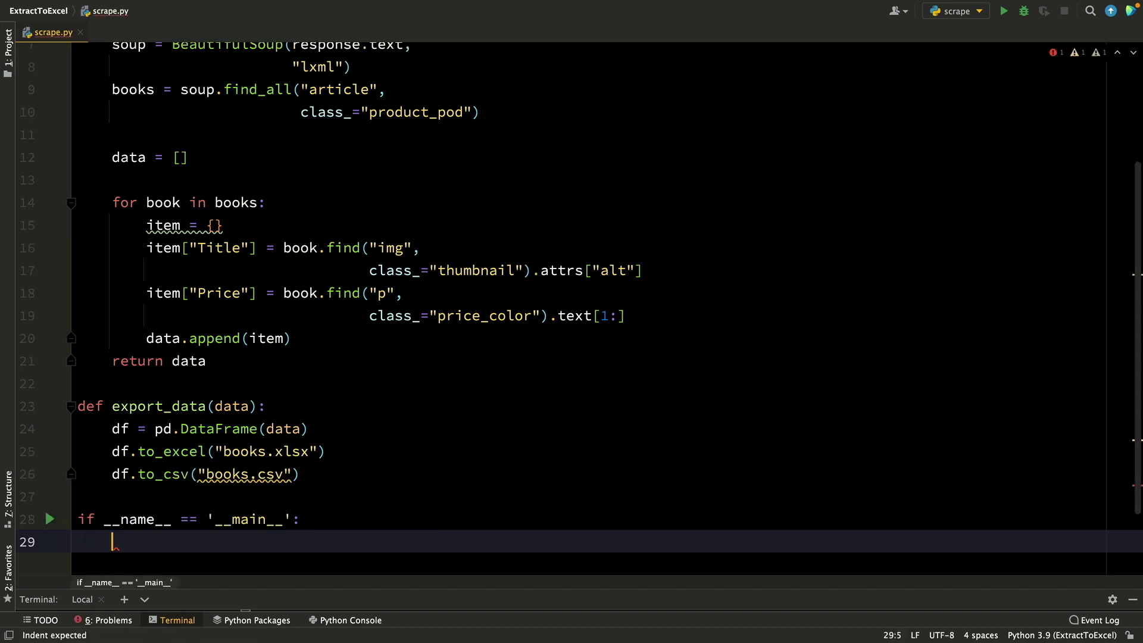
type("data = get_d")
key("Tab")
type("\"https://")
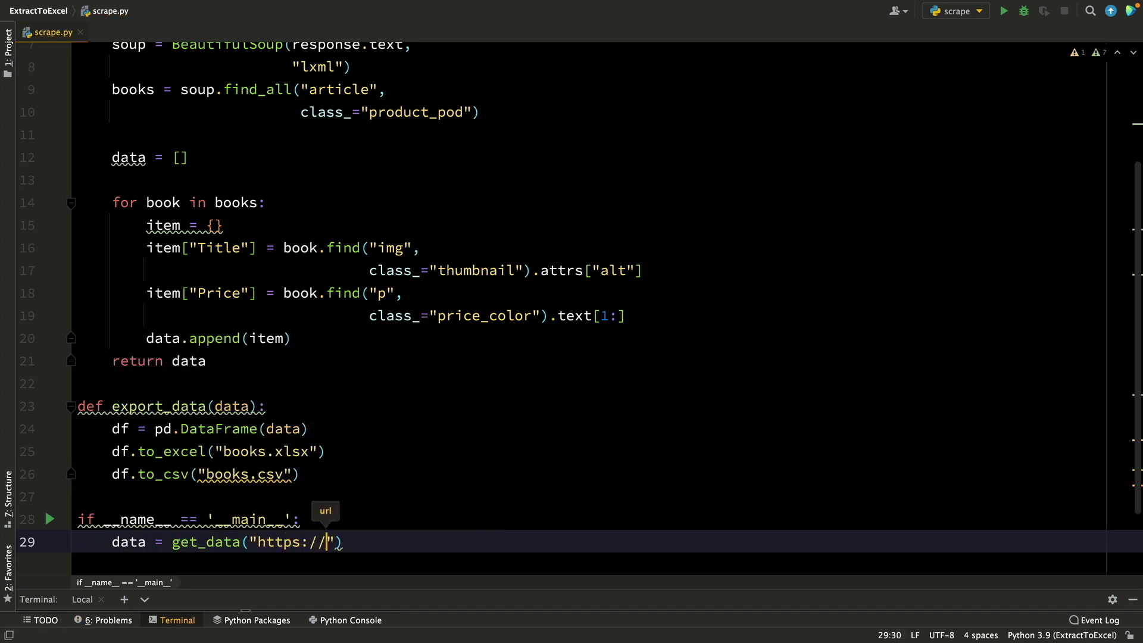
type("books.toscrape.com")
key("End")
key("Return")
type("e")
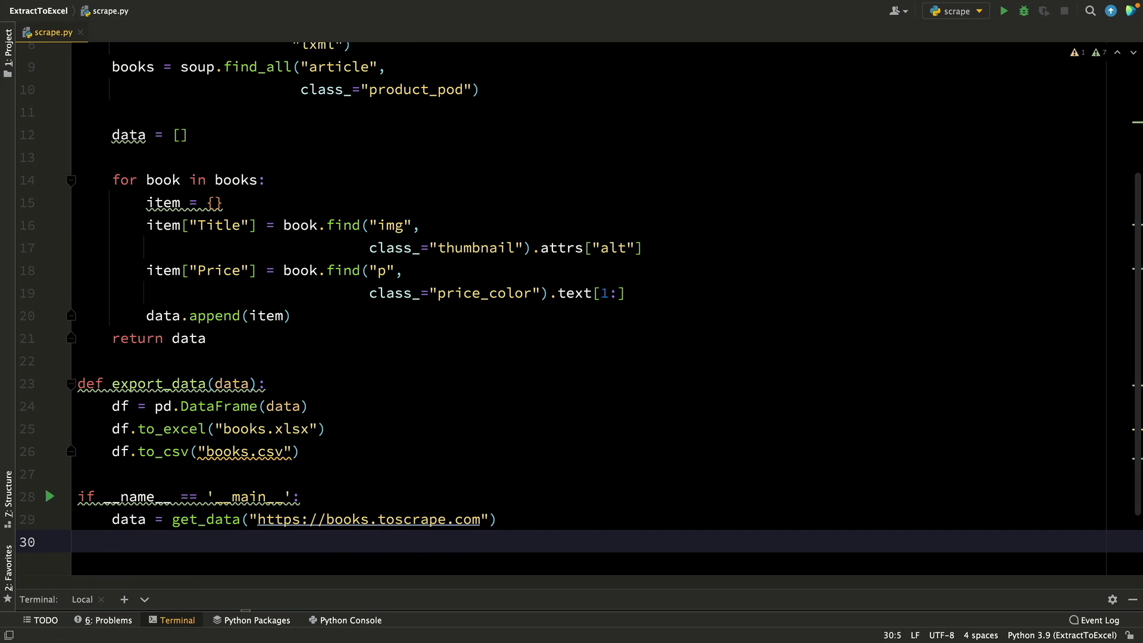
type("xport_data(data")
key("End")
key("Return")
type("print(\"Done")
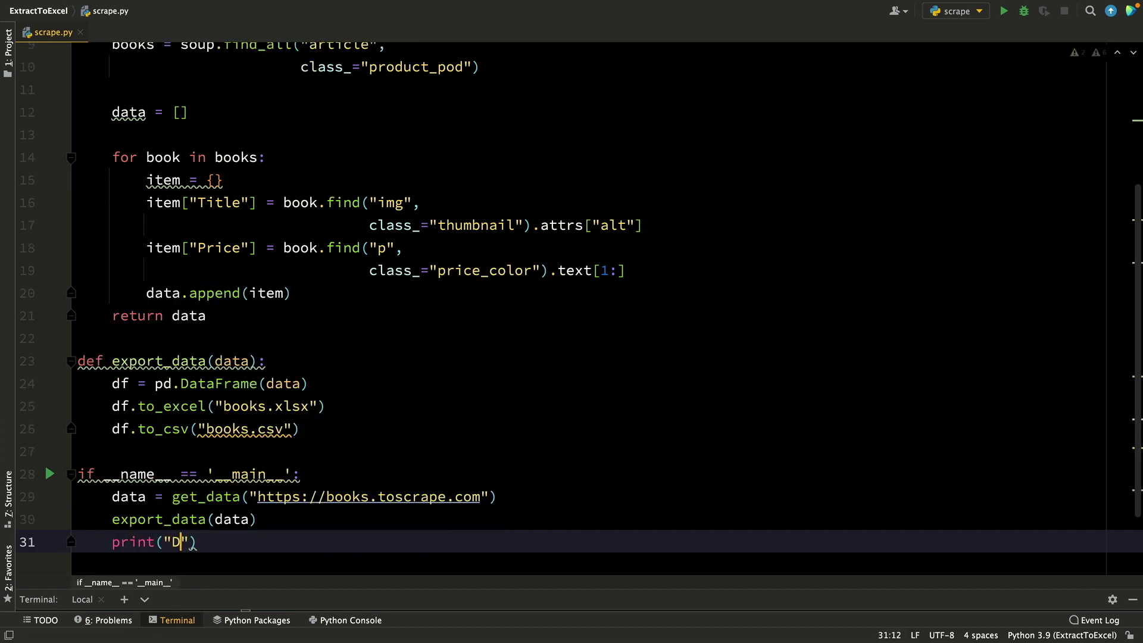
type(".")
- Run scrape.py, open books.xlsx, and widen its Title column
key("alt+Tab")
type("python3 scrape.py Done. (venv) ExtractT")
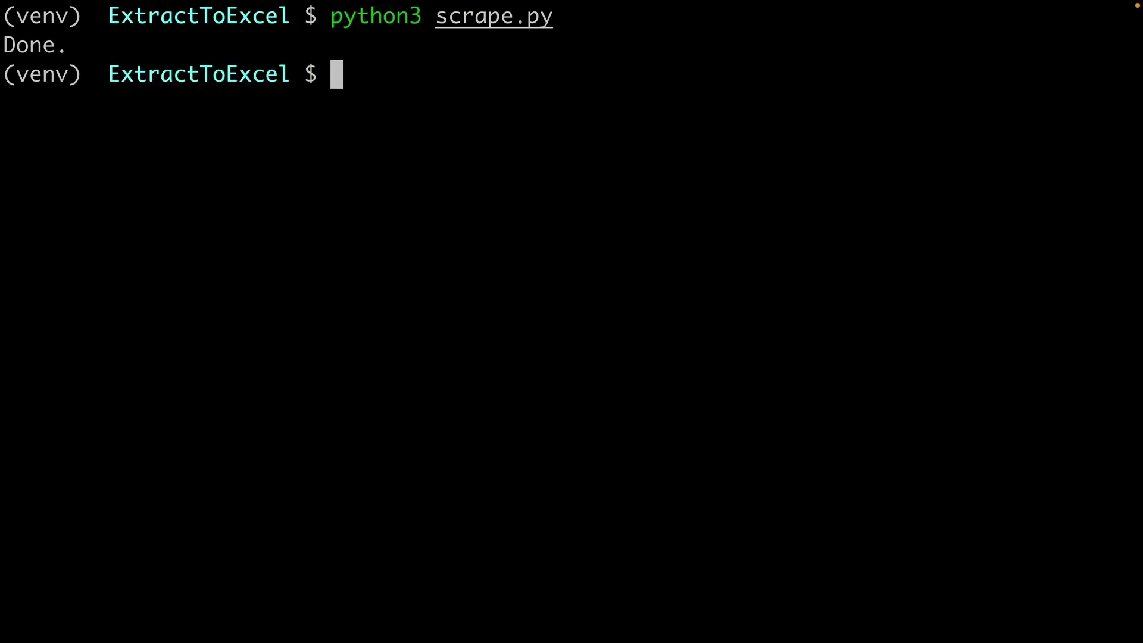
type("oExcel $ open books.xlsx")
key("Return")
left_click_drag(205, 130, 639, 129)
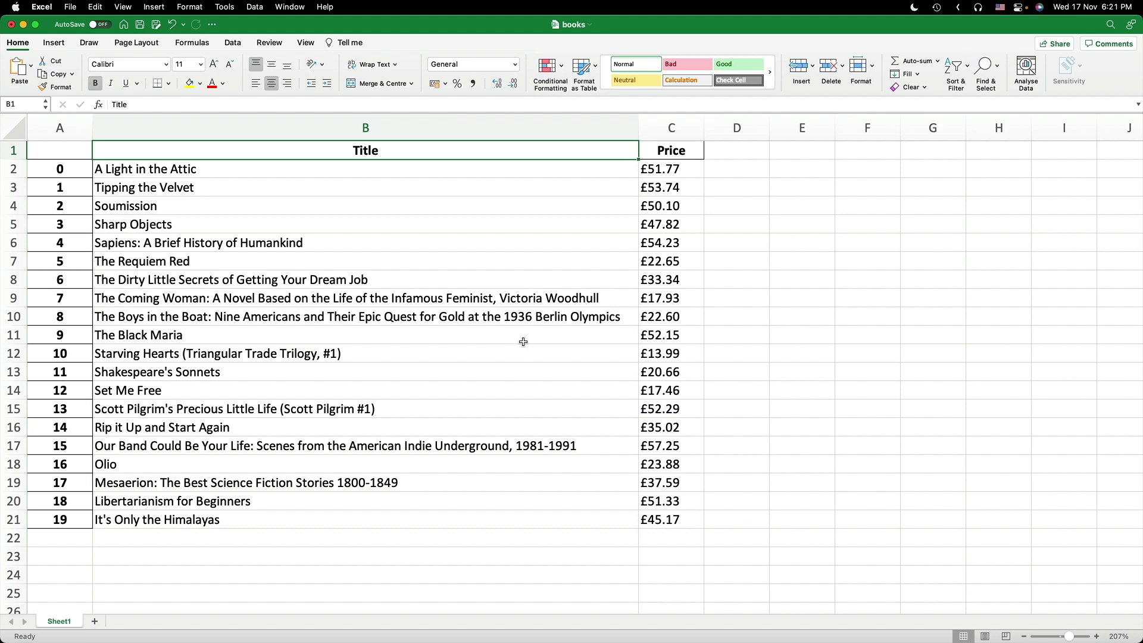